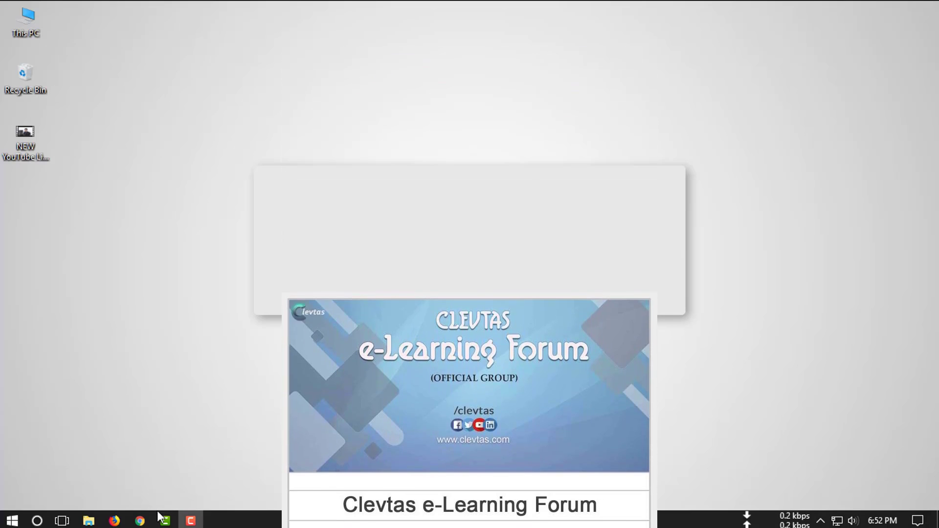
Step: Bring back the Camtasia window with the empty untitled project
left_click(166, 521)
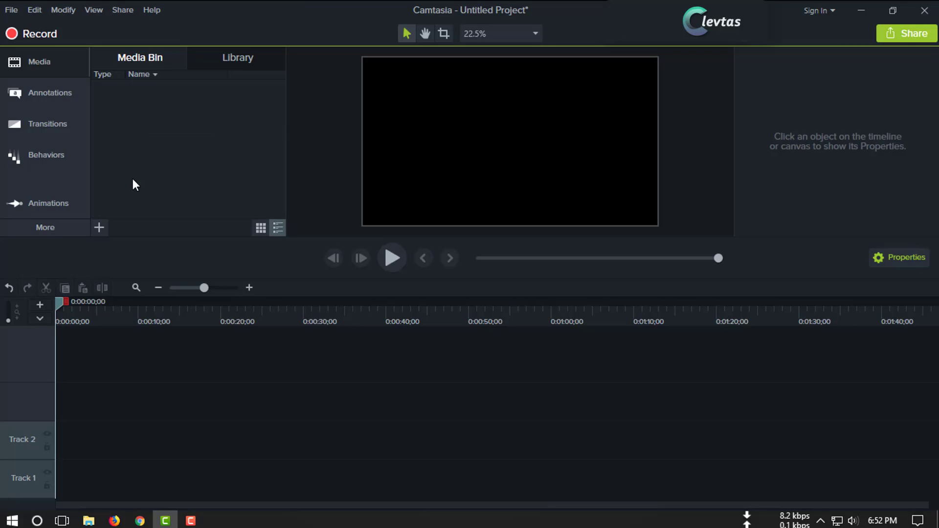
Step: Import the 'NEW YouTube Live Streaming Features' MP4 from the Desktop into the Media Bin
left_click(98, 227)
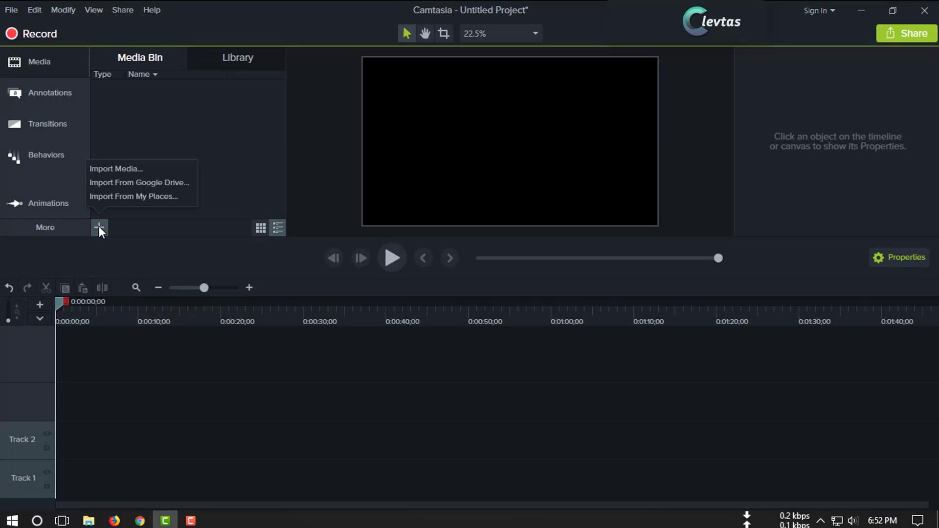
left_click(116, 169)
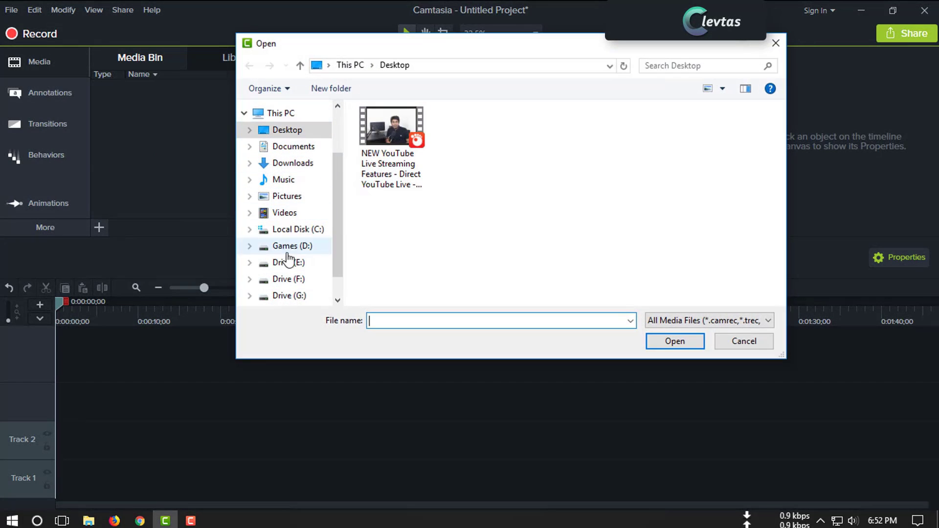
left_click(286, 147)
left_click(287, 129)
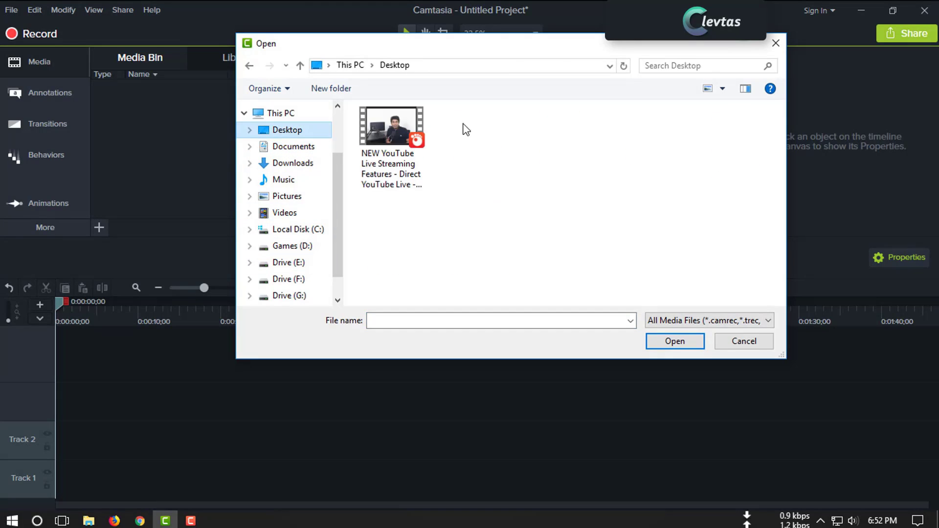
left_click(391, 122)
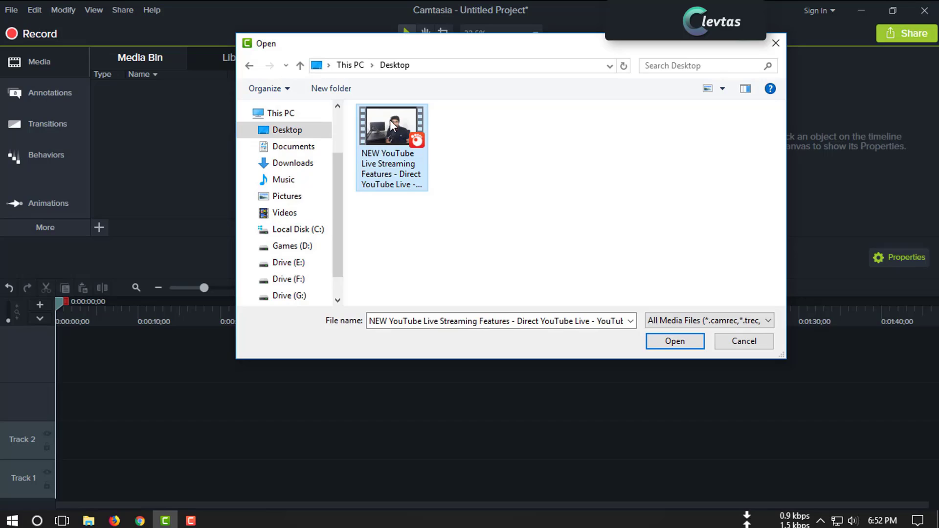
double_click(390, 123)
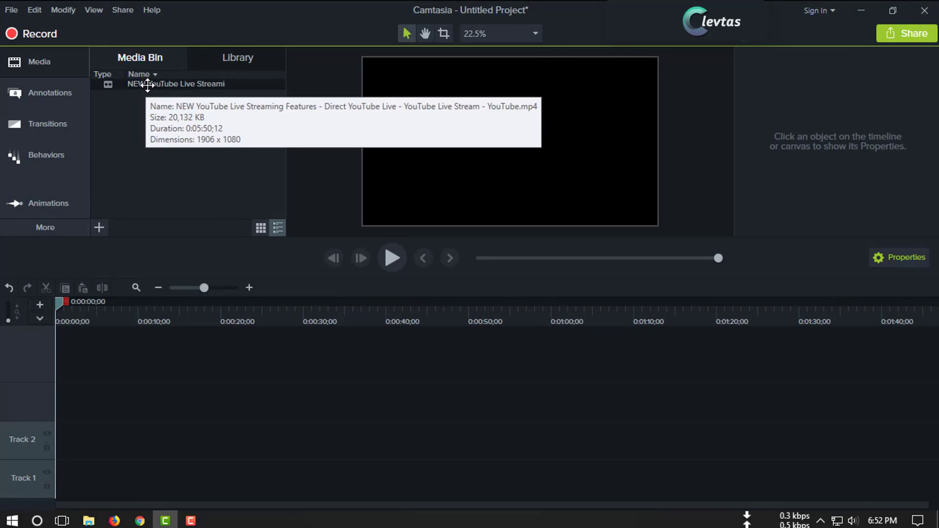
Step: Place the YouTube clip on Track 3 from the timeline start and mute the system speakers
left_click_drag(147, 85, 19, 404)
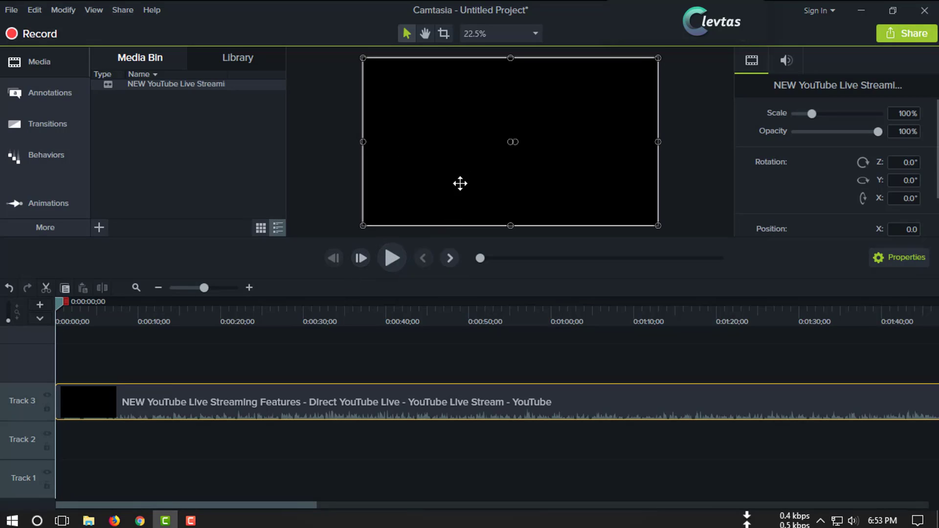
left_click(856, 523)
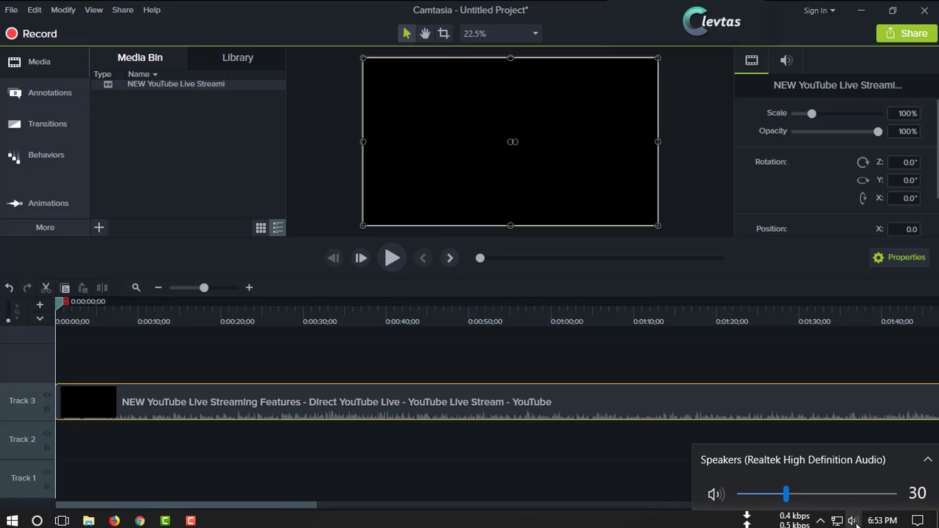
left_click(716, 491)
left_click(424, 363)
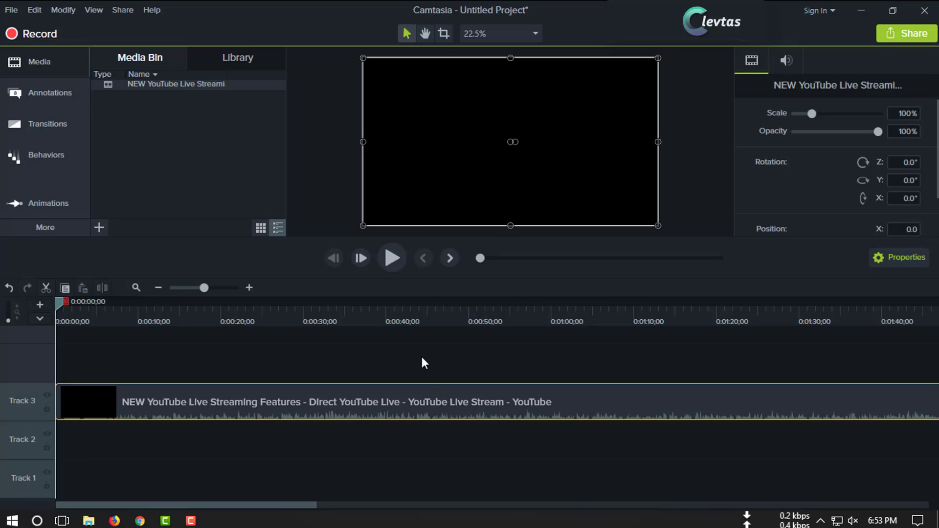
left_click(387, 259)
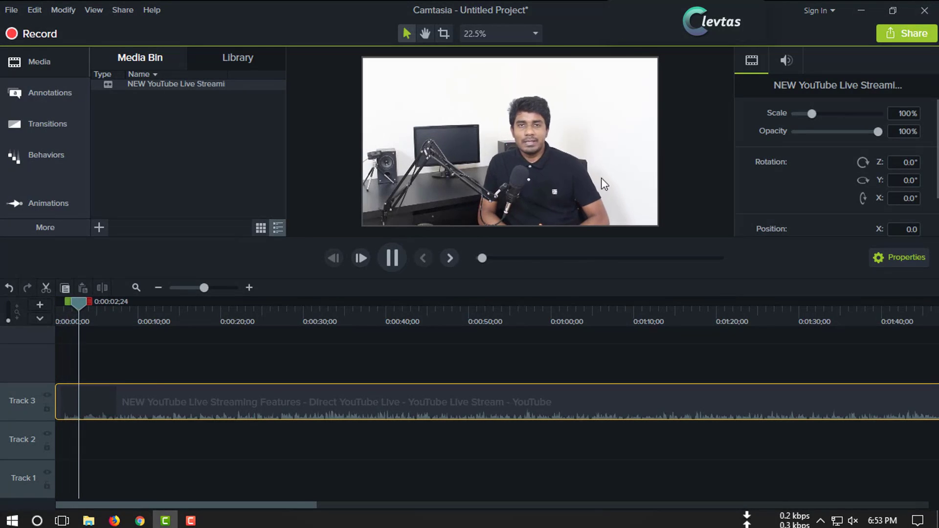
left_click(390, 256)
left_click(202, 350)
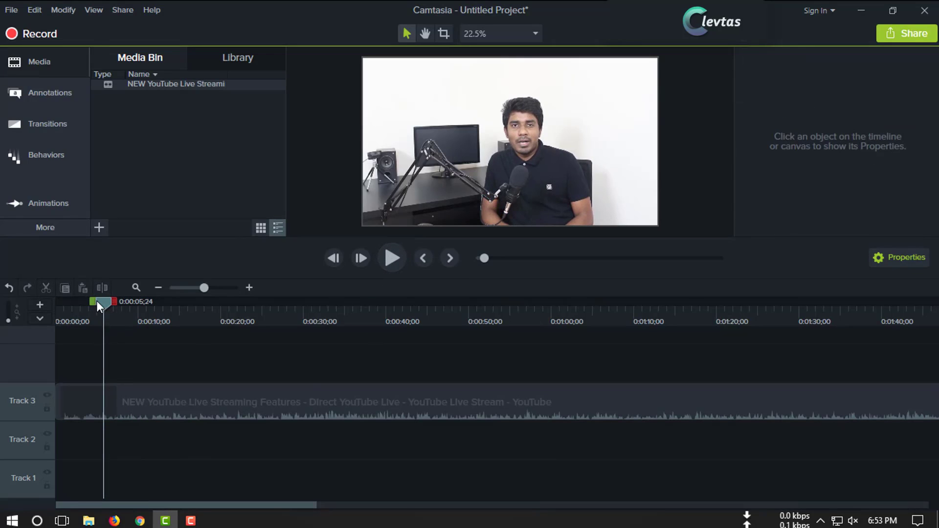
mouse_move(97, 303)
left_mouse_down()
mouse_move(84, 304)
mouse_move(110, 303)
mouse_move(87, 308)
mouse_move(157, 337)
mouse_move(427, 348)
left_mouse_up()
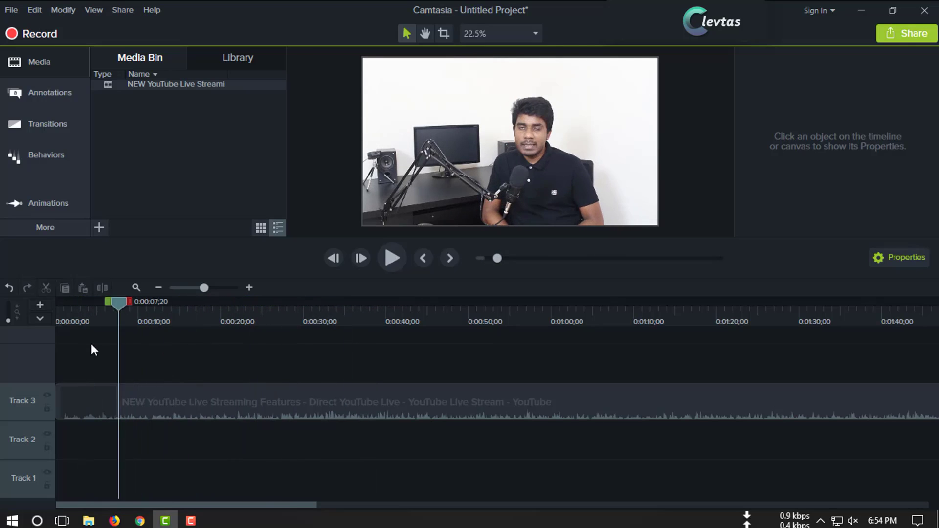
left_click(428, 349)
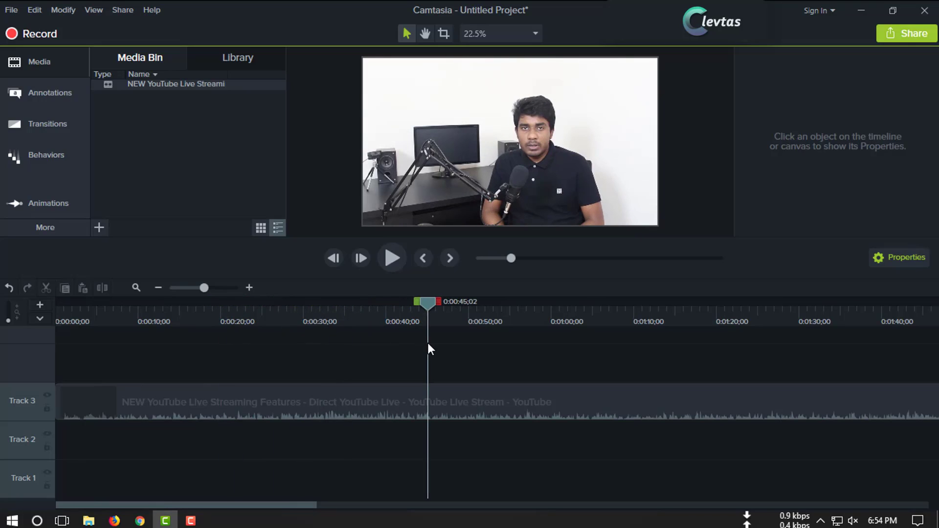
left_click(391, 258)
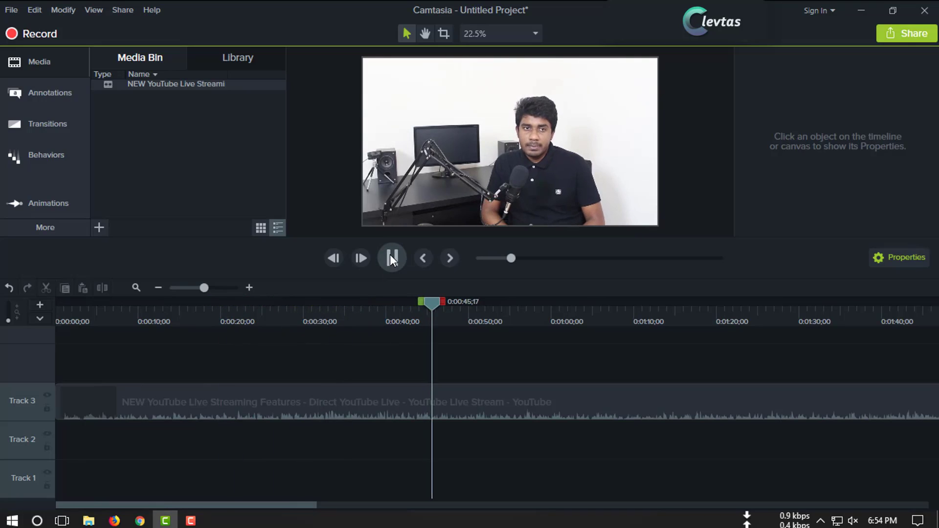
left_click(390, 256)
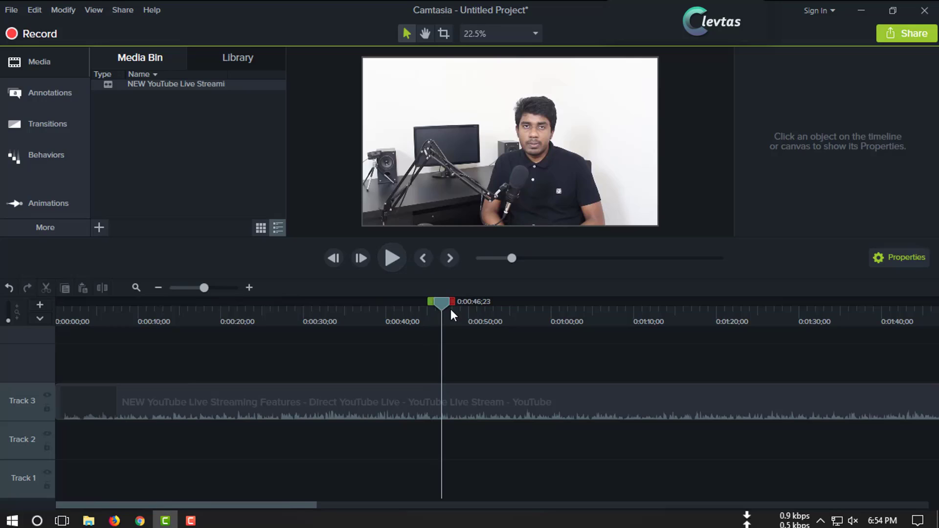
left_click(74, 352)
left_click(133, 351)
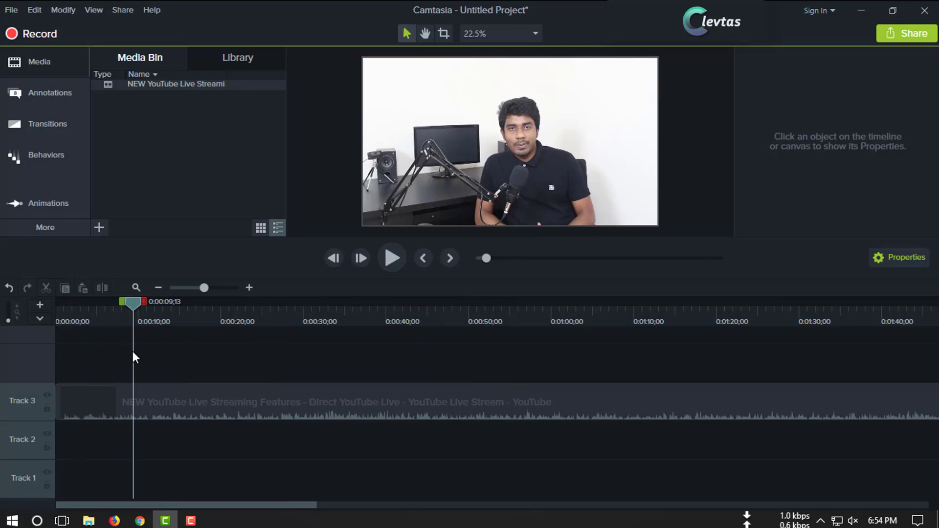
left_click_drag(136, 353, 128, 372)
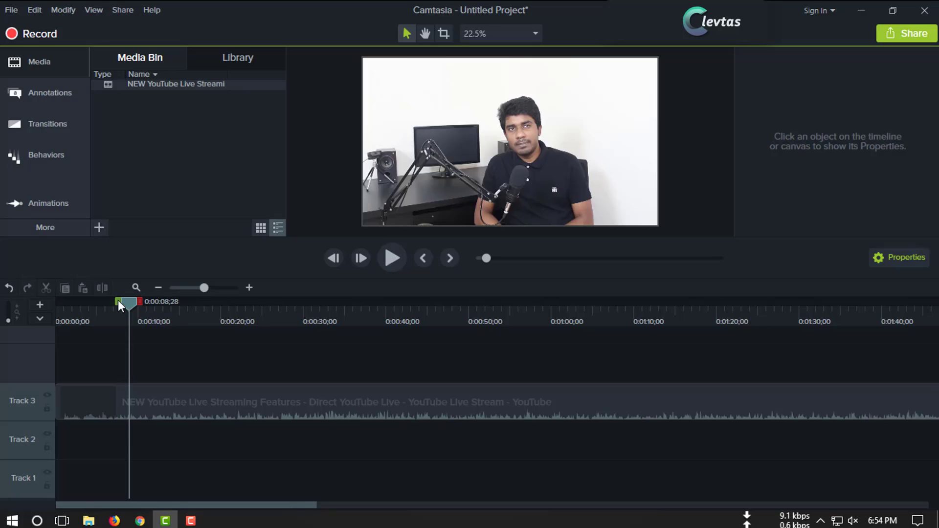
Step: Cut the clip's opening seconds up to 0:00:08;28, leaving a 0:05:41;14 duration
left_click_drag(118, 300, 58, 313)
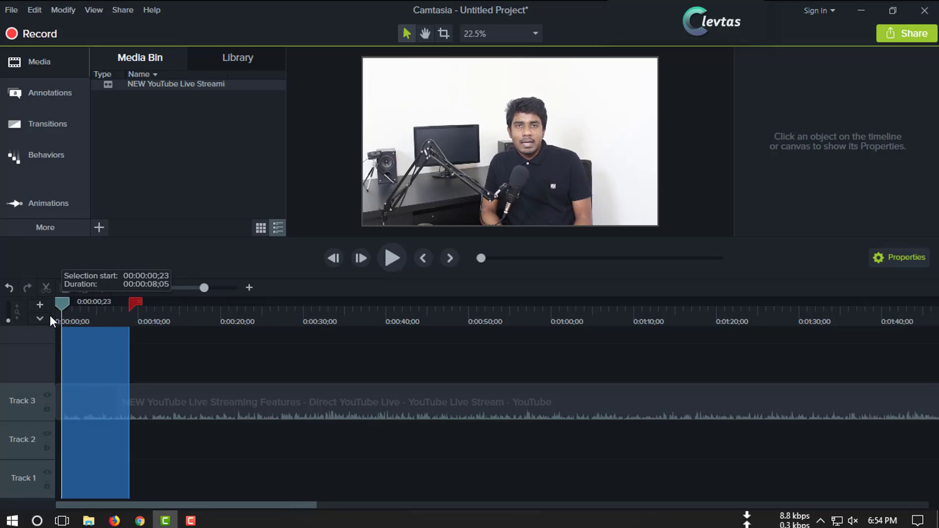
left_click_drag(58, 313, 37, 319)
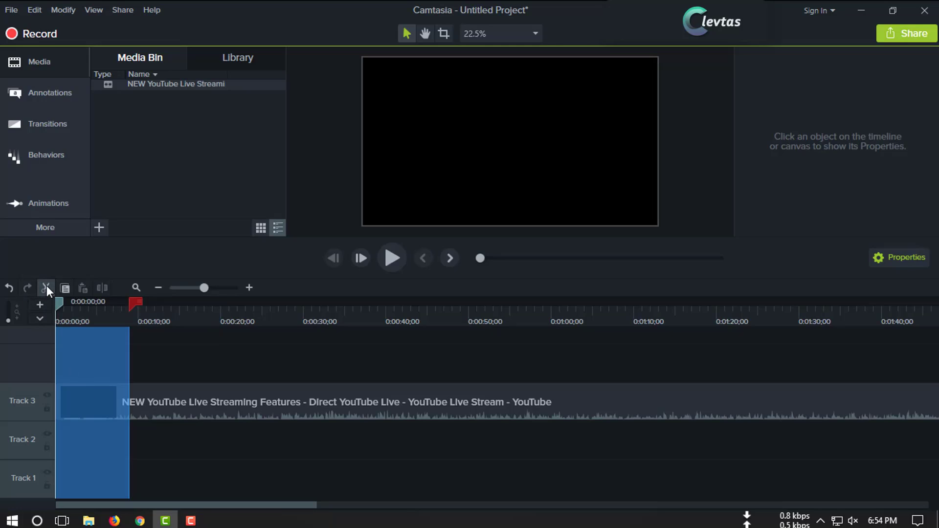
left_click(46, 286)
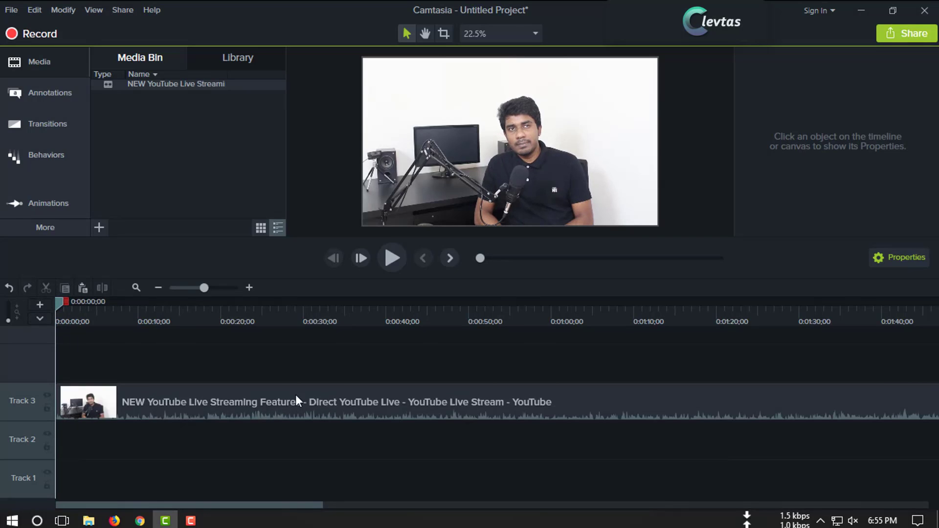
Step: Cut the 0:30–0:42 range, review the join around 0:31, then undo the cut
left_click_drag(57, 304, 314, 338)
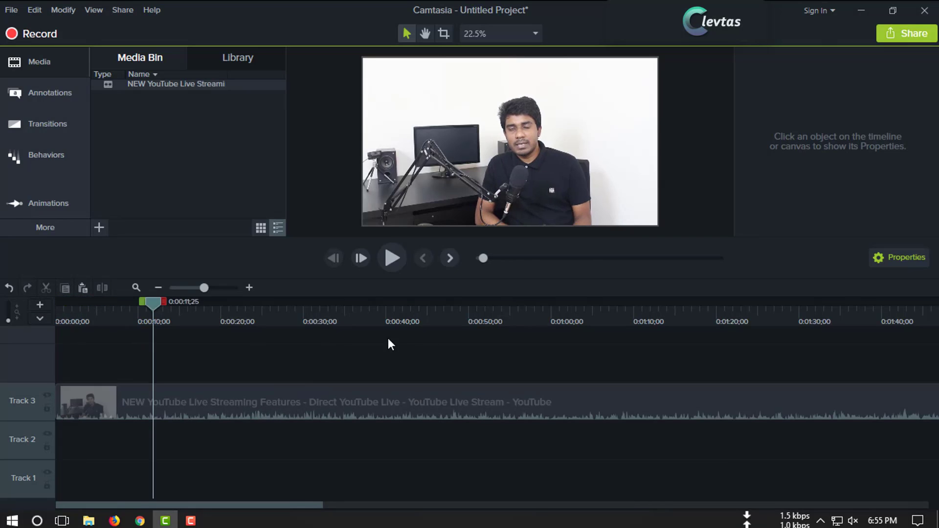
mouse_move(332, 308)
left_mouse_down()
mouse_move(420, 328)
mouse_move(404, 324)
left_mouse_up()
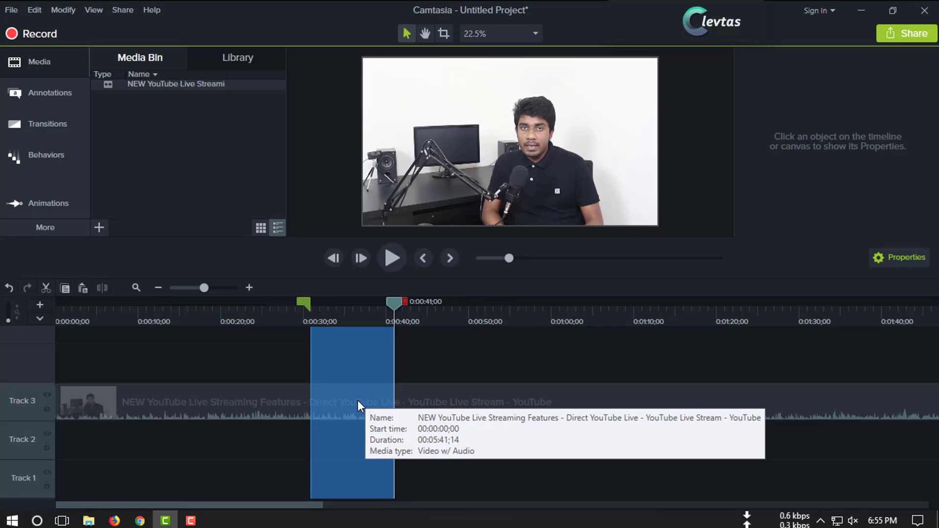
left_click(45, 288)
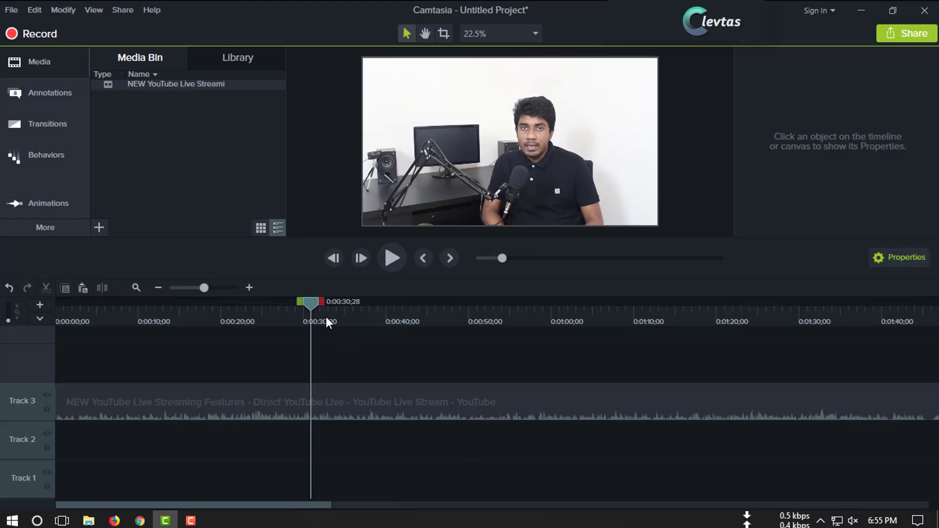
left_click_drag(311, 304, 246, 304)
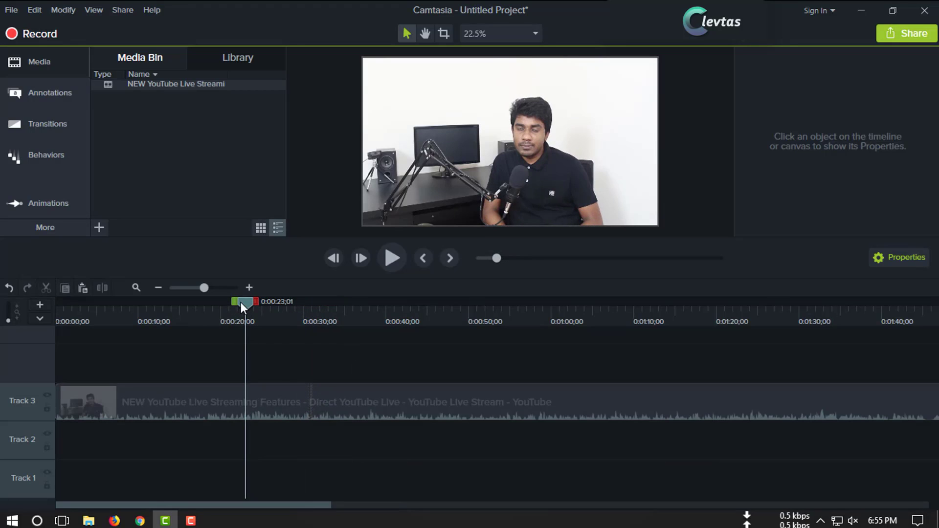
left_click_drag(240, 303, 317, 304)
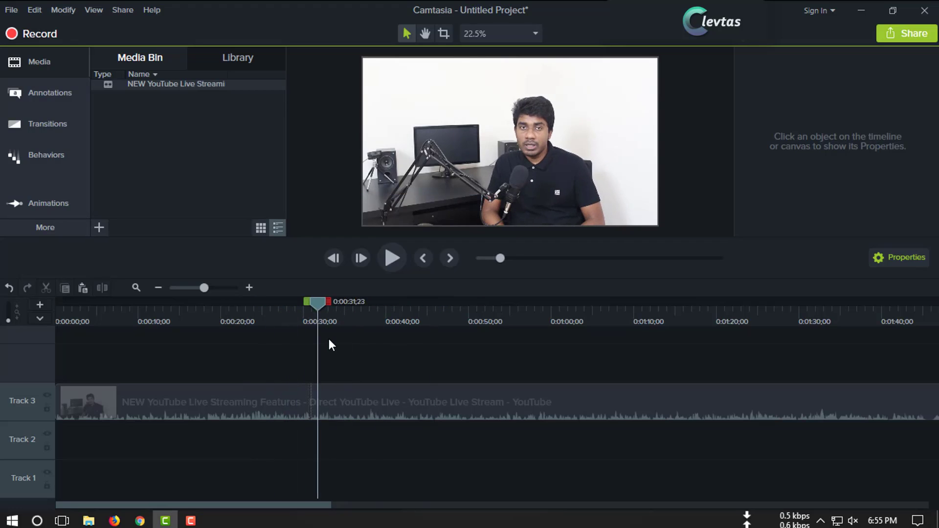
left_click_drag(329, 345, 318, 343)
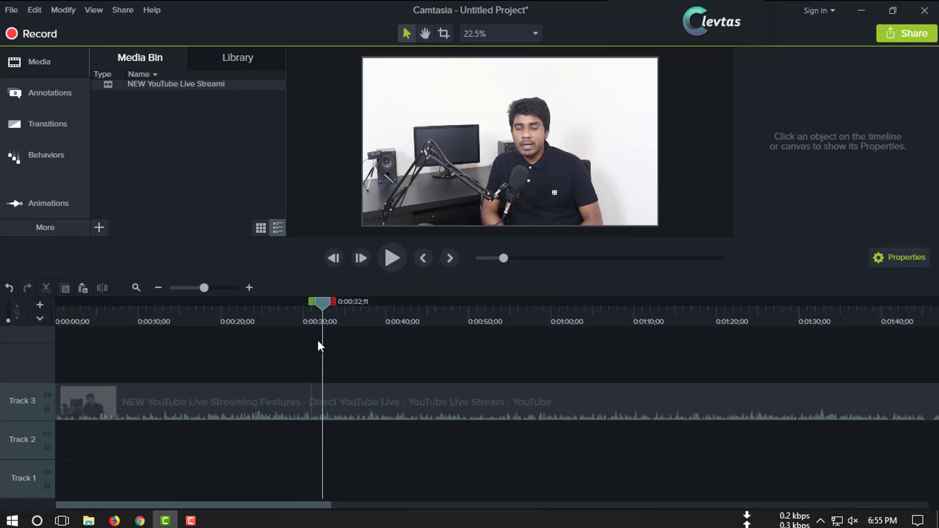
left_click(7, 288)
Step: Mark the 0:31–0:41 range again and scrub the playhead back to 0:00:11;20
left_click_drag(310, 308, 393, 309)
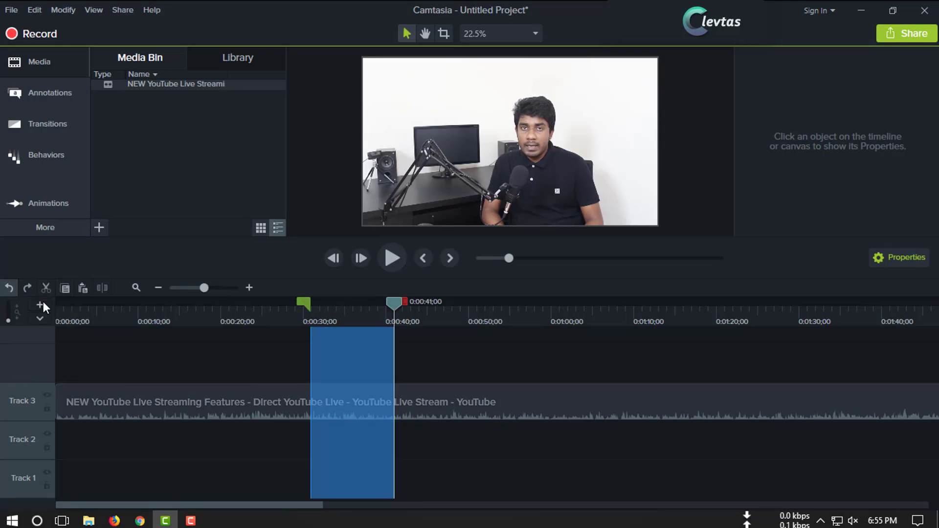
left_click(275, 318)
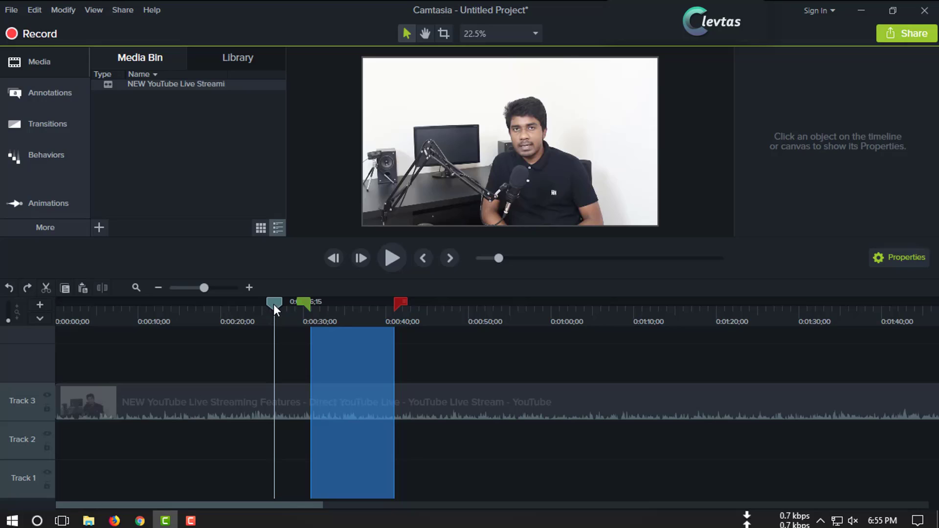
left_click_drag(274, 304, 134, 313)
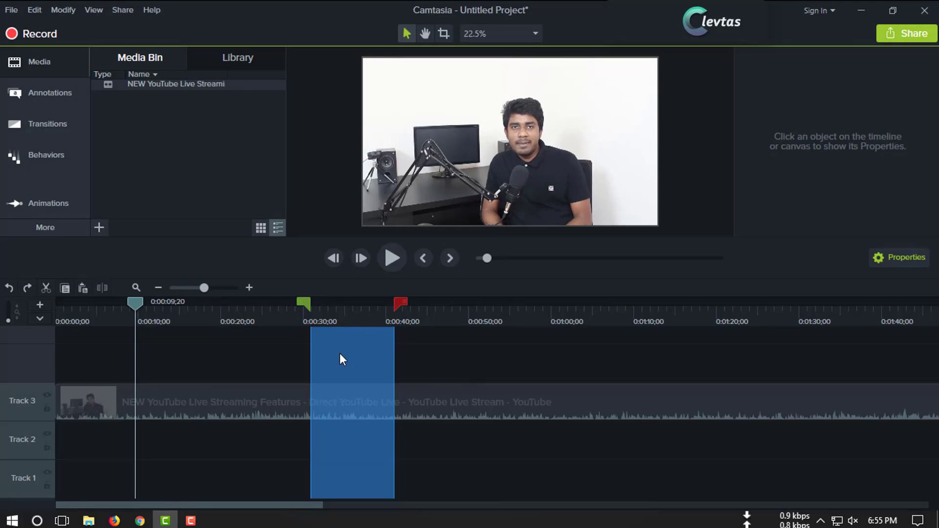
left_click_drag(139, 308, 152, 306)
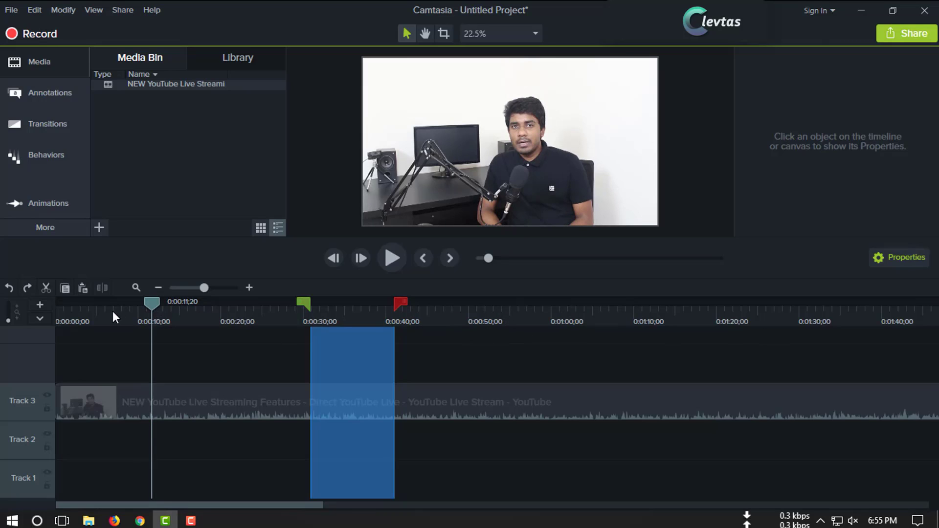
Step: Mark the footage from 0:58 to 1:10 and cut it out
left_click(532, 312)
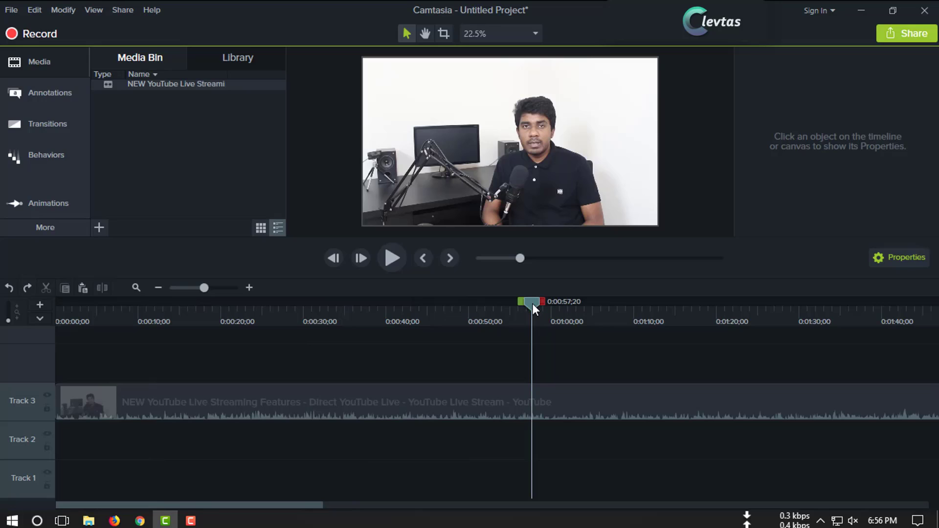
mouse_move(532, 303)
left_mouse_down()
mouse_move(216, 306)
mouse_move(634, 377)
left_mouse_up()
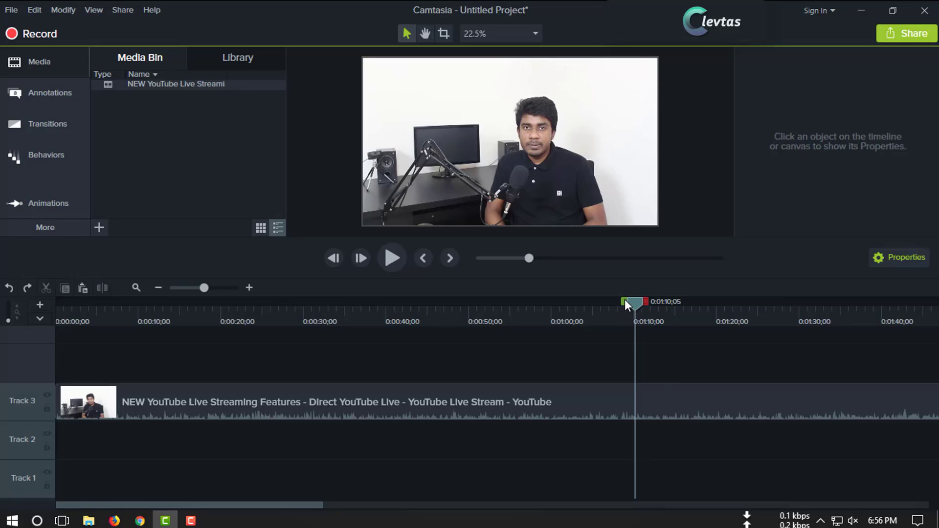
left_click_drag(624, 302, 528, 364)
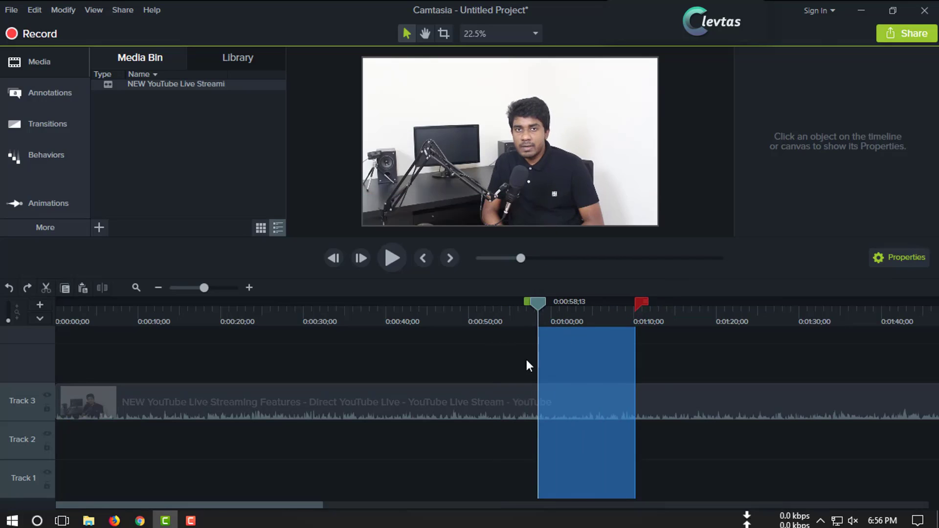
left_click(45, 287)
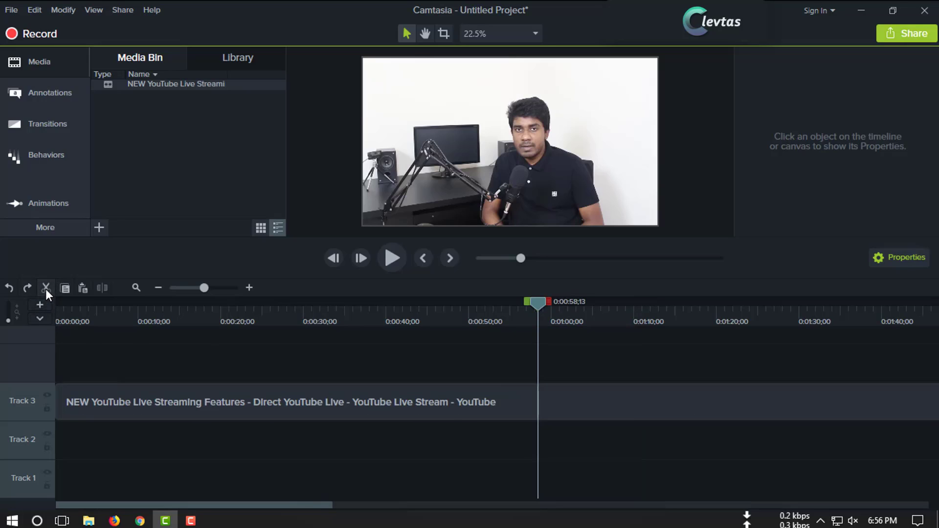
Step: Review the footage around the 0:58 cut and select the Track 3 clip
left_click_drag(536, 304, 329, 342)
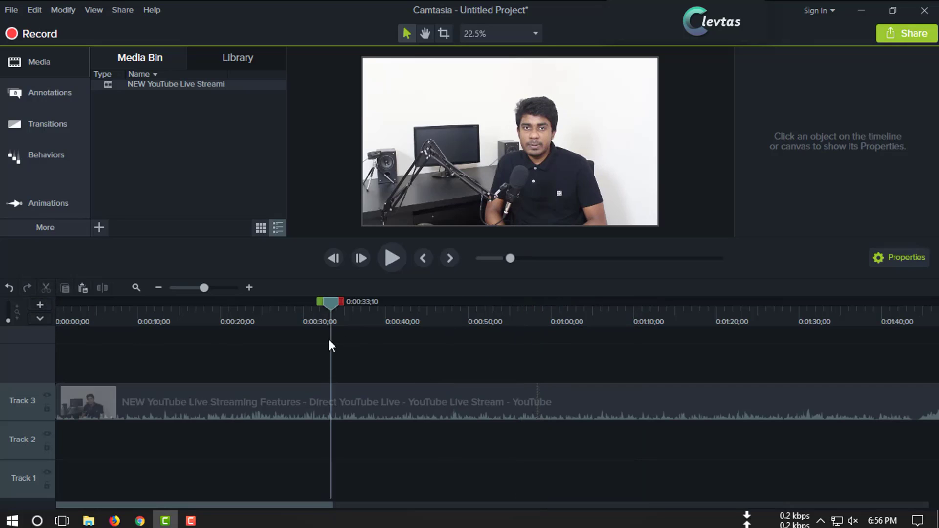
left_click(585, 402)
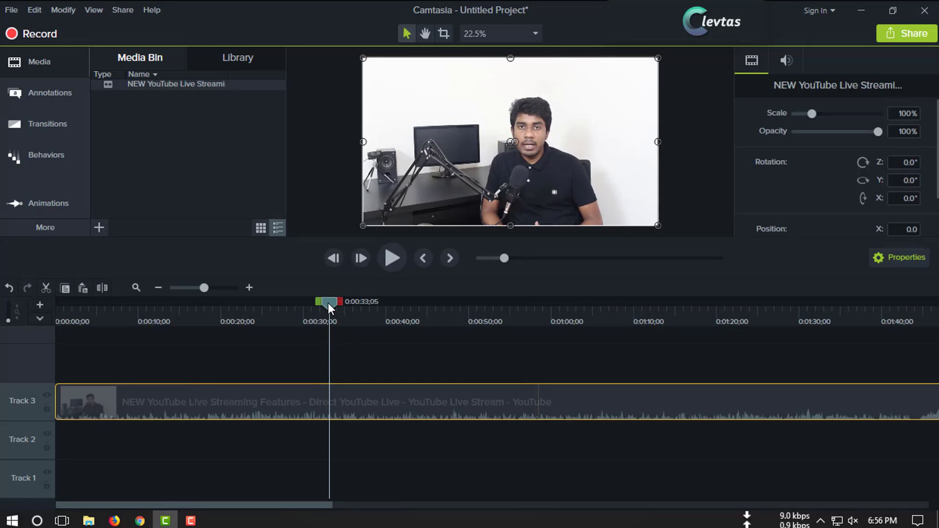
mouse_move(328, 304)
left_mouse_down()
mouse_move(539, 347)
mouse_move(605, 347)
left_mouse_up()
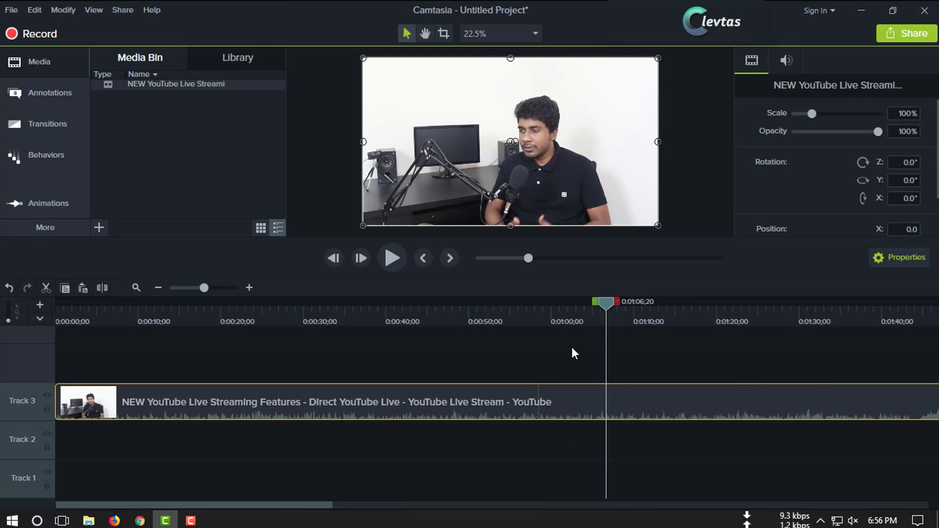
left_click_drag(605, 302, 648, 313)
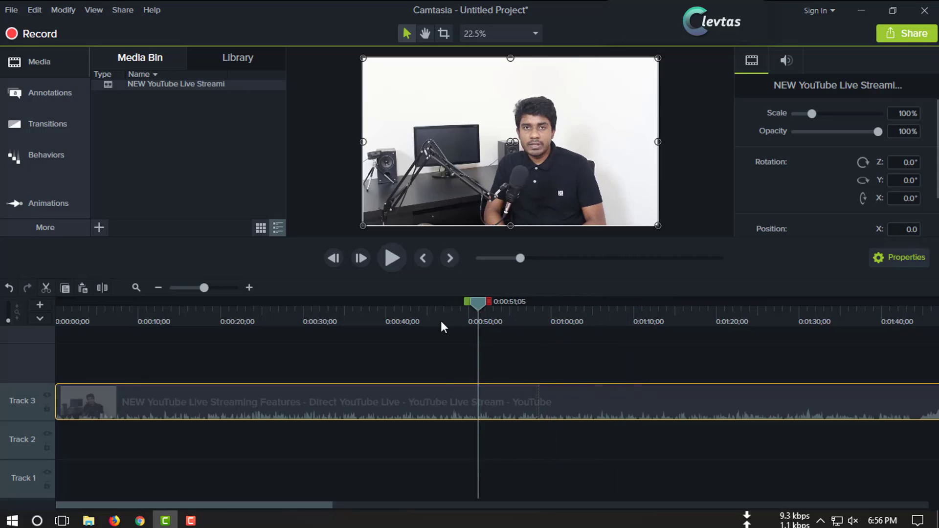
left_click_drag(729, 320, 635, 344)
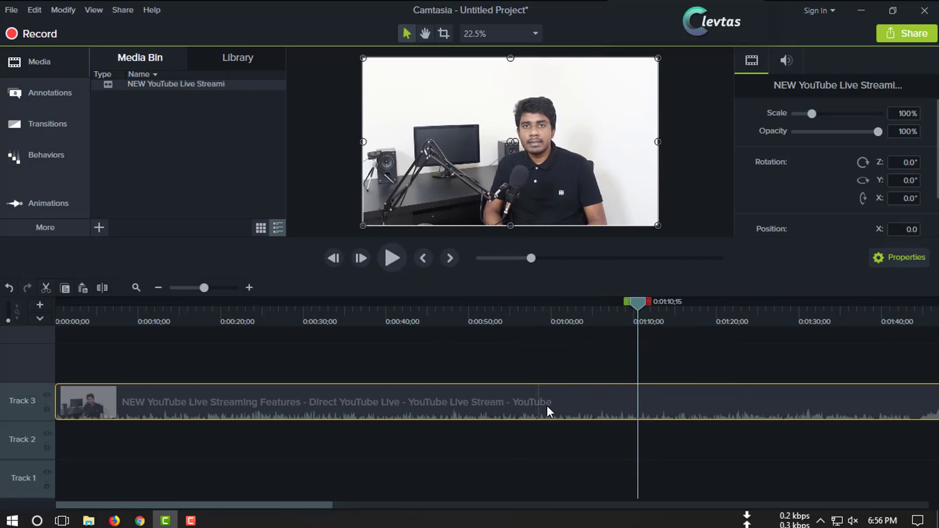
left_click(572, 438)
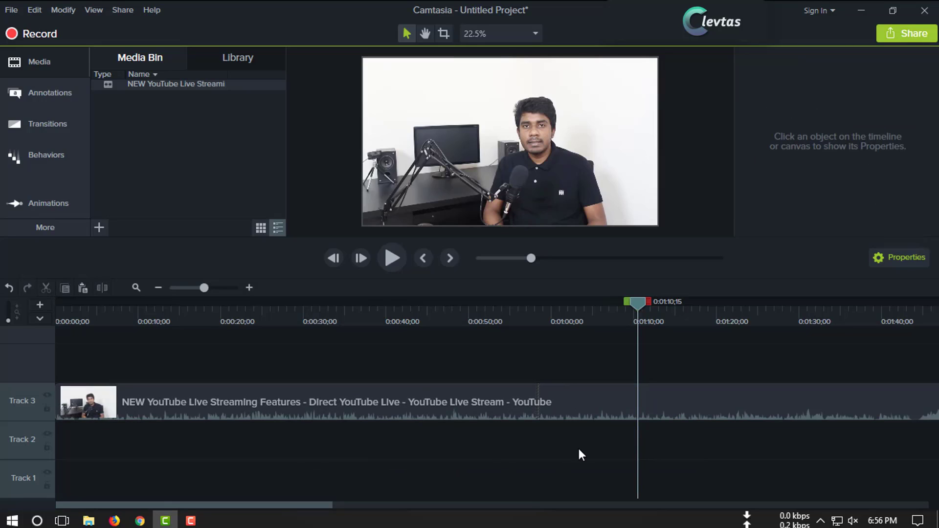
left_click(582, 394)
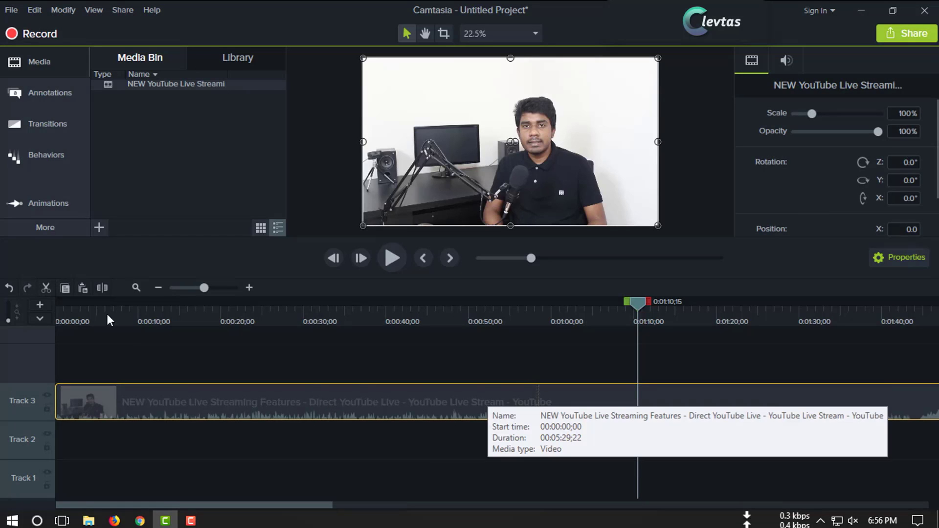
Step: Split the clip at 1:10;15 and move the second half right, leaving a gap
left_click(102, 287)
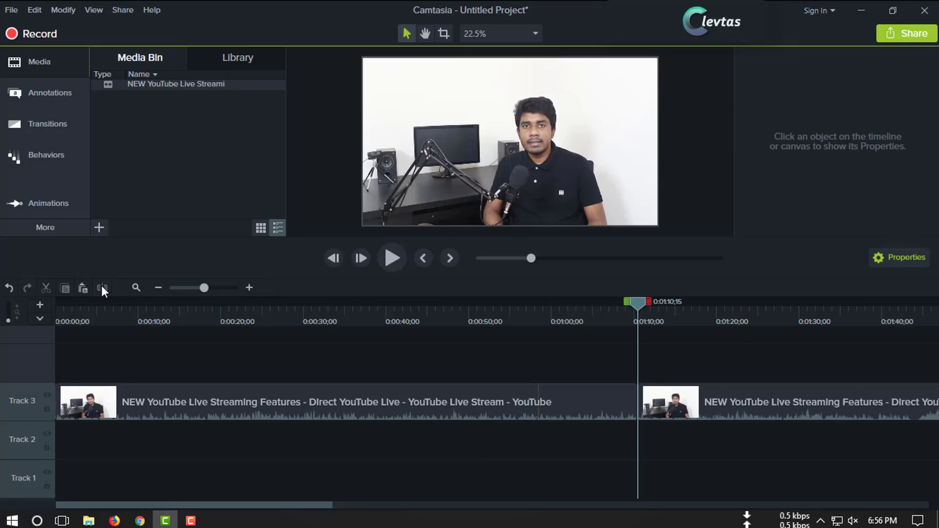
left_click(645, 406)
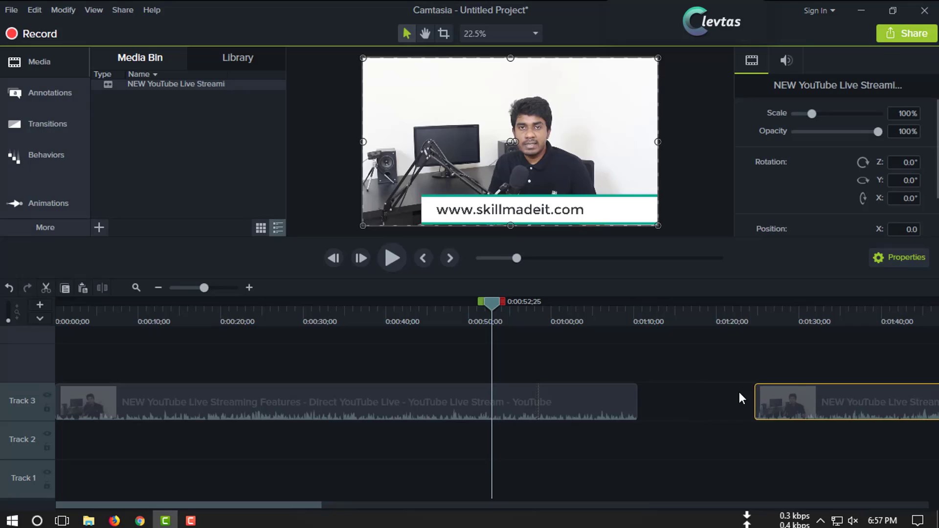
left_click_drag(650, 406, 739, 394)
mouse_move(491, 400)
left_mouse_down()
mouse_move(521, 392)
mouse_move(479, 393)
left_mouse_up()
left_click(759, 398)
left_click_drag(758, 398, 818, 397)
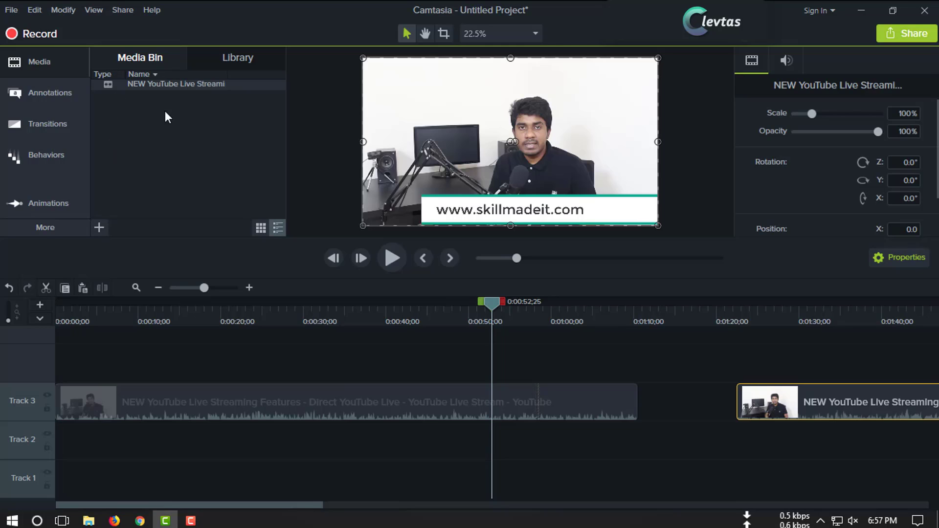
Step: Import background-2905526_1920 from the Downloads folder into the Media Bin
left_click(98, 227)
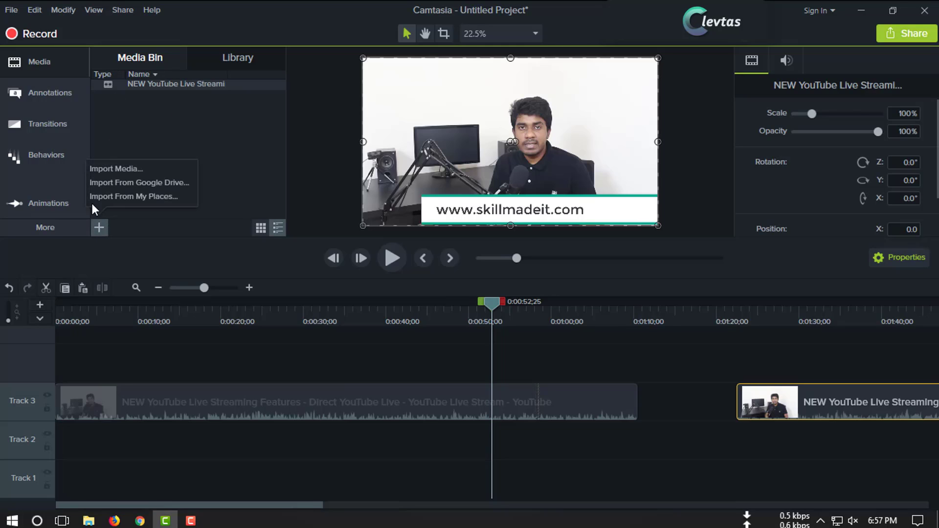
left_click(105, 164)
left_click(292, 164)
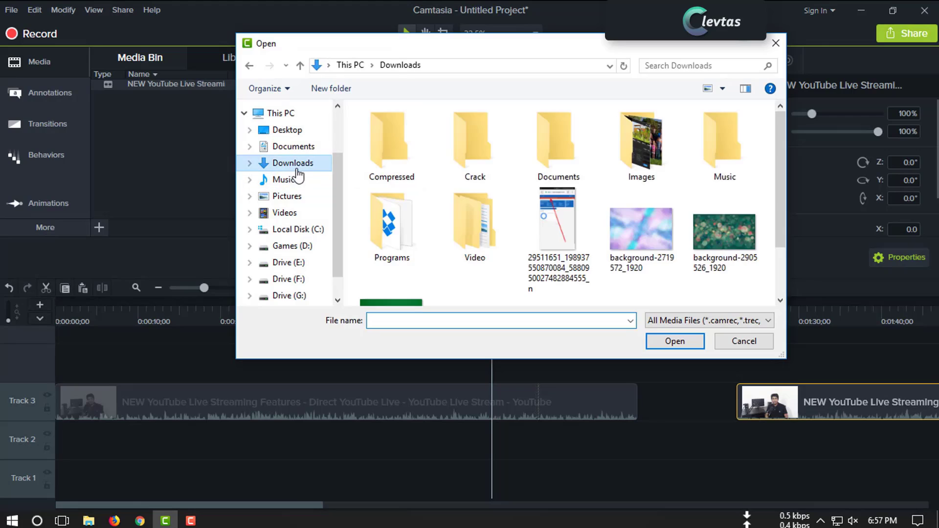
scroll(541, 183, "down", 2)
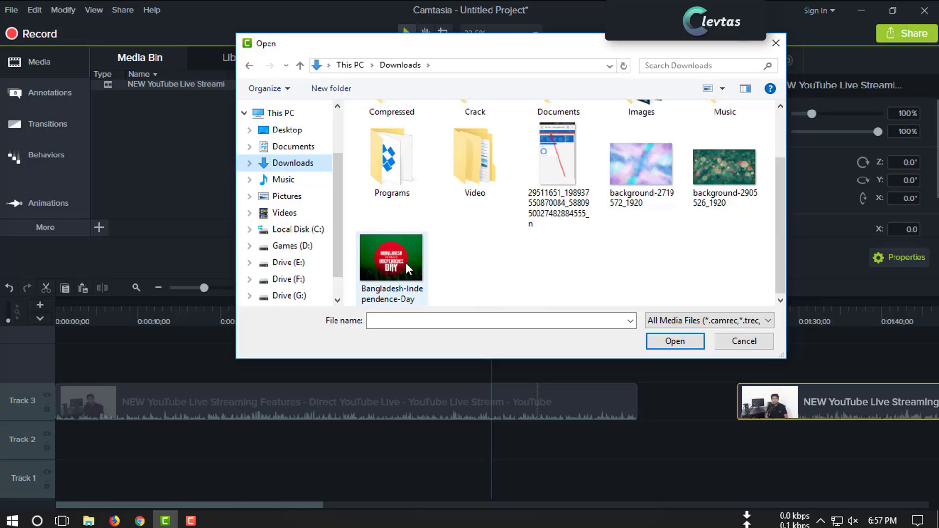
left_click(641, 164)
double_click(711, 165)
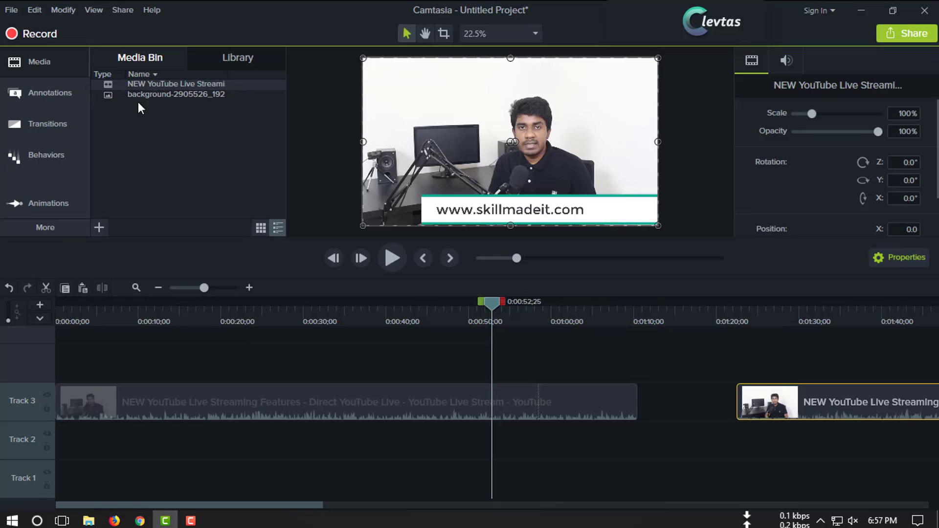
Step: Drop the bokeh image into the gap, butt the second clip against it, and preview from 1:07;18
mouse_move(147, 92)
left_mouse_down()
mouse_move(651, 383)
mouse_move(617, 412)
mouse_move(638, 413)
left_mouse_up()
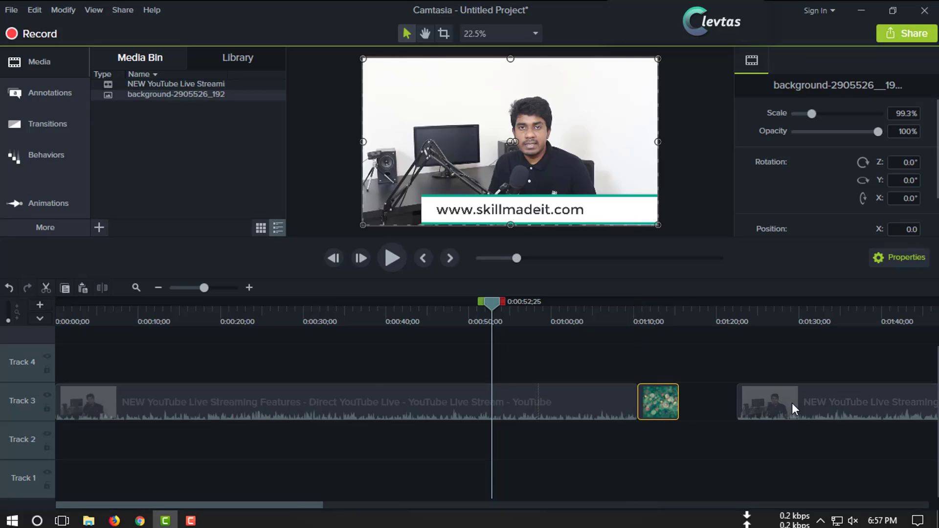
left_click_drag(789, 406, 659, 406)
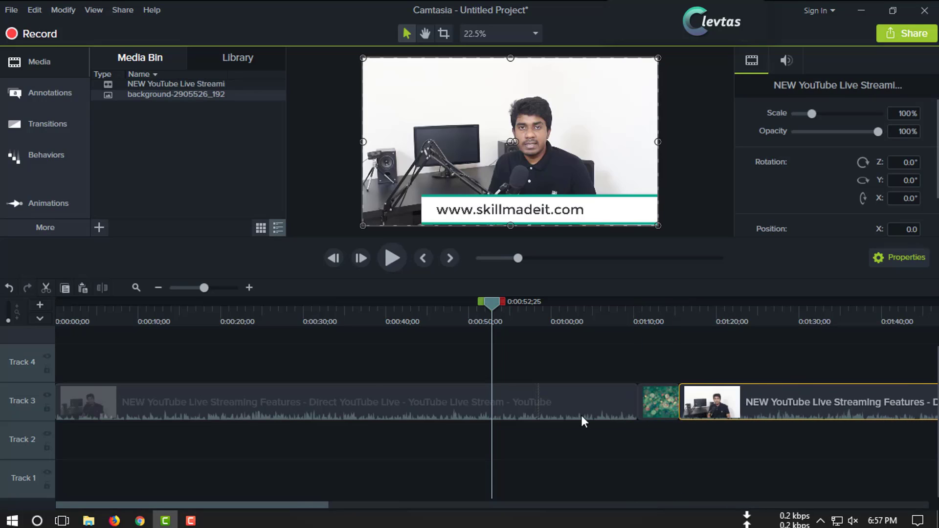
left_click_drag(491, 303, 613, 303)
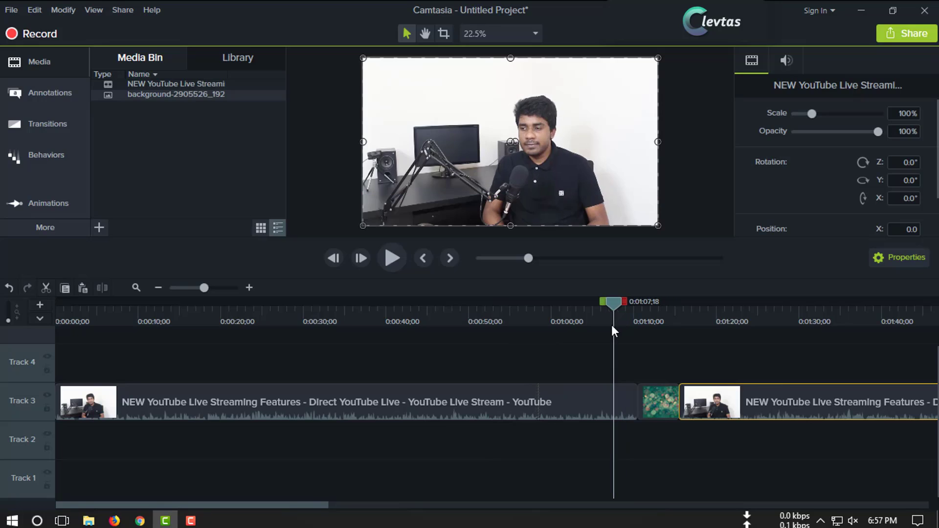
left_click(389, 261)
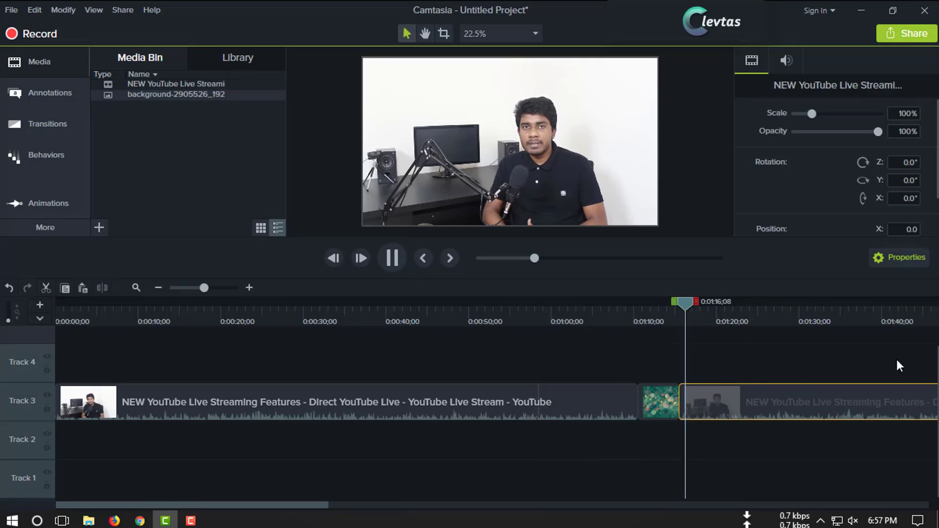
Step: Lengthen the bokeh image, place it right after the first clip, and close the following gap
left_click(394, 258)
left_click_drag(734, 391, 800, 392)
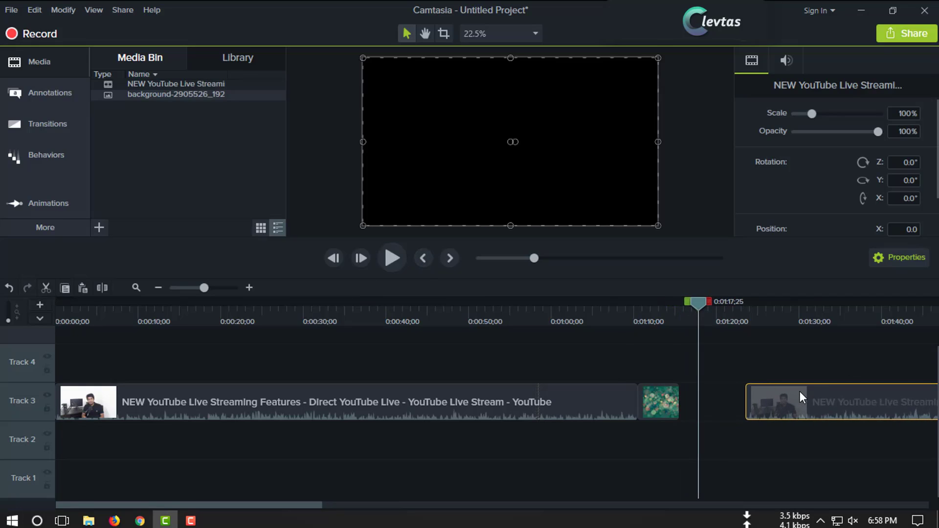
mouse_move(646, 311)
left_mouse_down()
mouse_move(662, 304)
mouse_move(629, 307)
left_mouse_up()
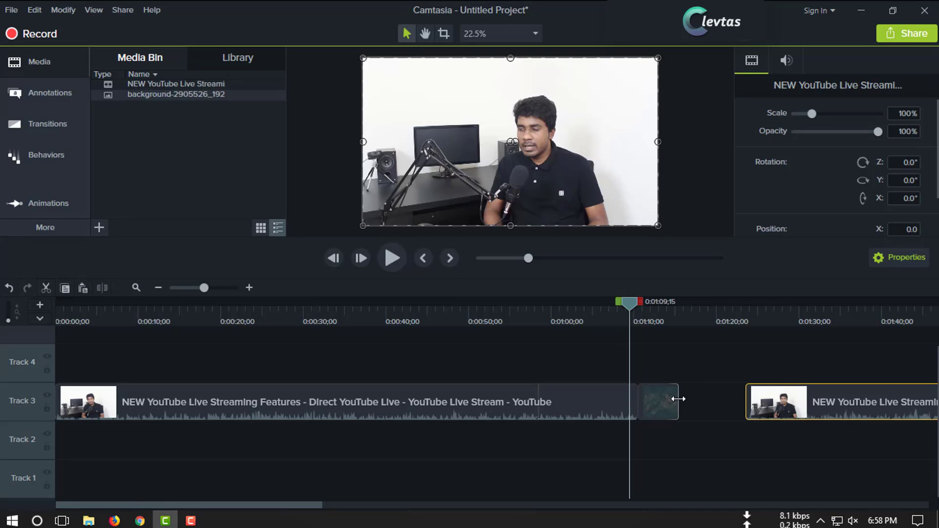
mouse_move(678, 399)
left_mouse_down()
mouse_move(731, 399)
mouse_move(650, 405)
left_mouse_up()
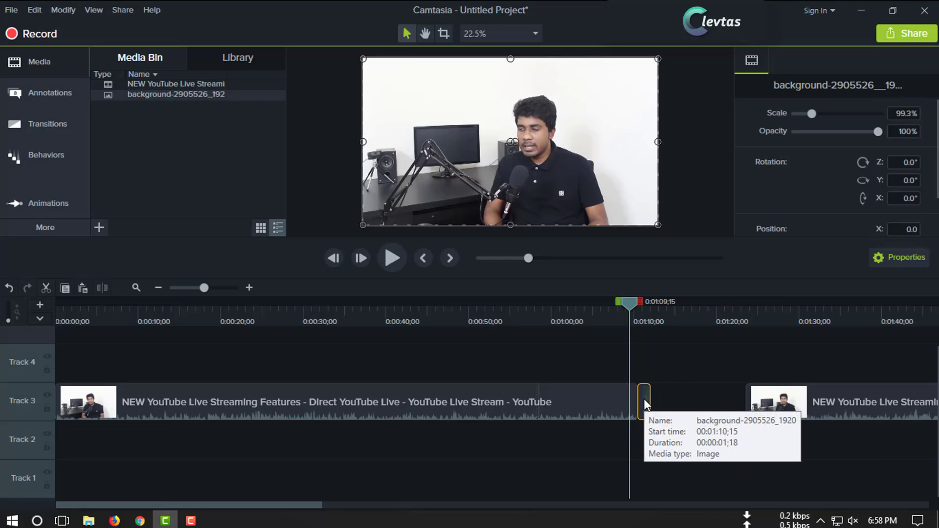
left_click_drag(644, 398, 718, 398)
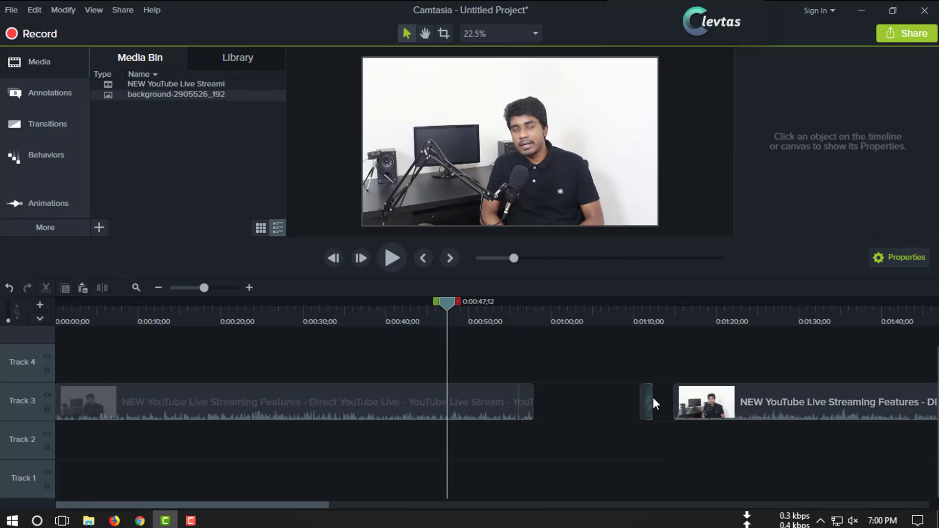
left_click_drag(648, 399, 538, 406)
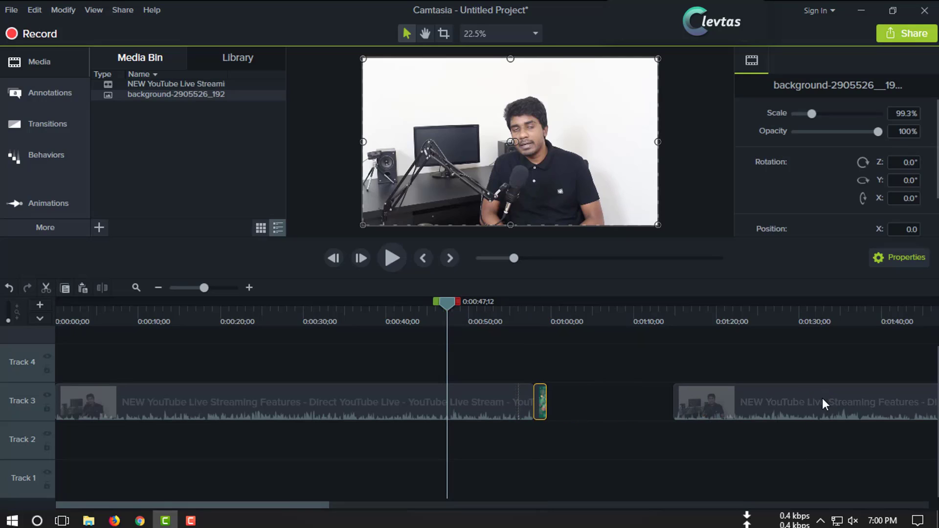
left_click_drag(822, 399, 575, 400)
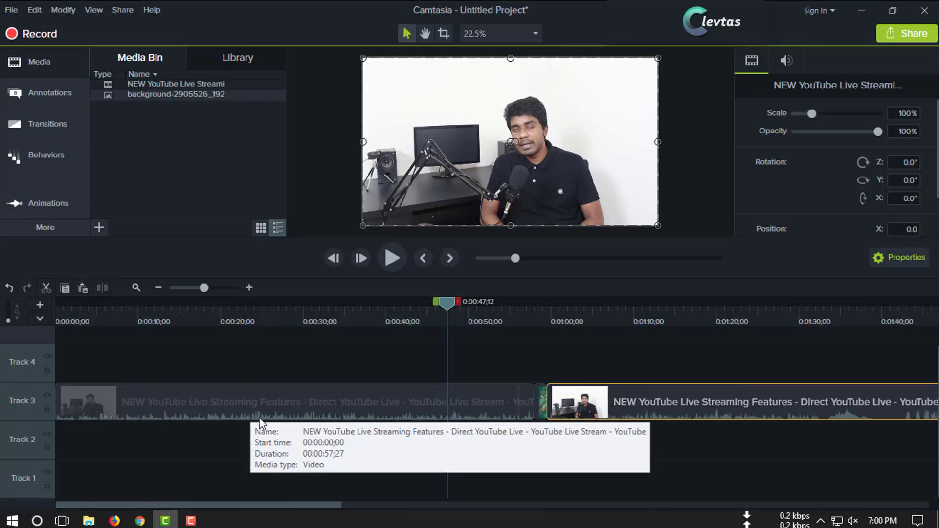
Step: Separate the first Track 3 clip's audio from its video using Separate Audio and Video
left_click(346, 408)
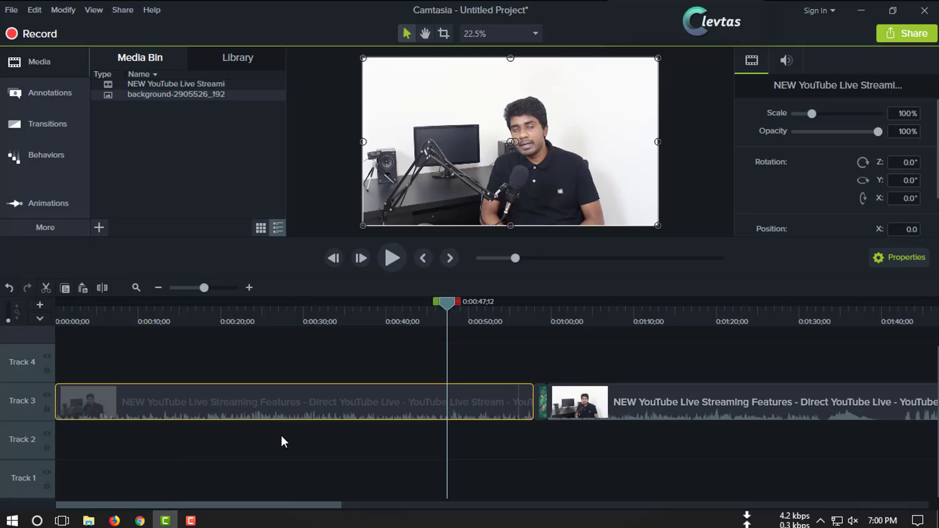
right_click(265, 399)
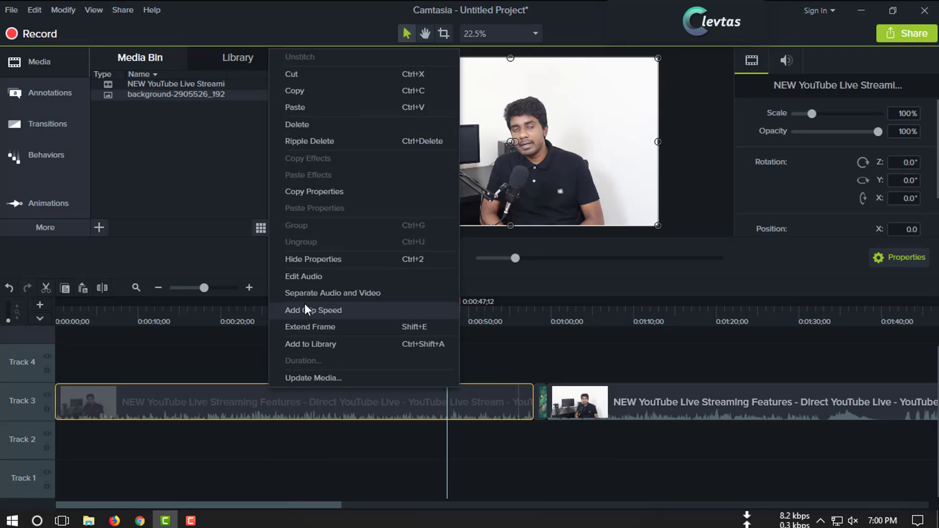
left_click(334, 294)
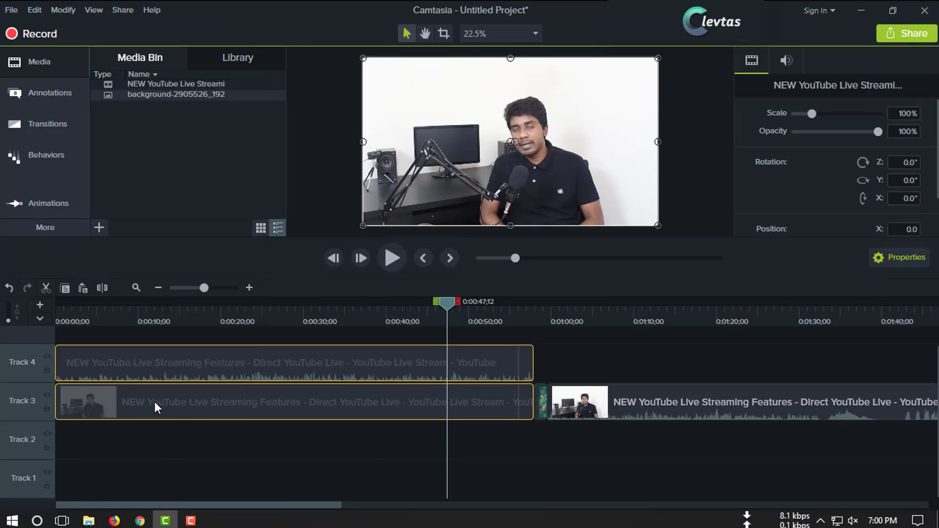
Step: Select the Track 3 video and the Track 4 audio clips in turn to verify the split
left_click(143, 407)
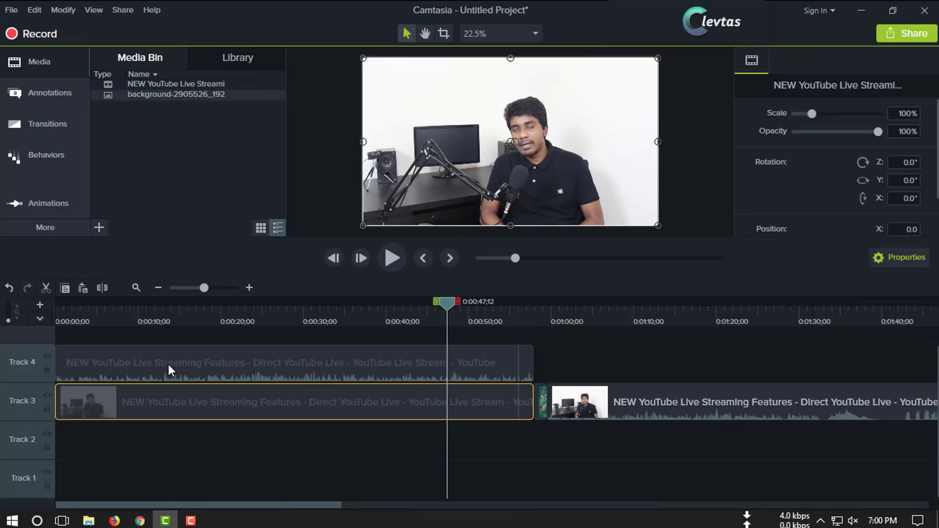
left_click(245, 353)
left_click(275, 403)
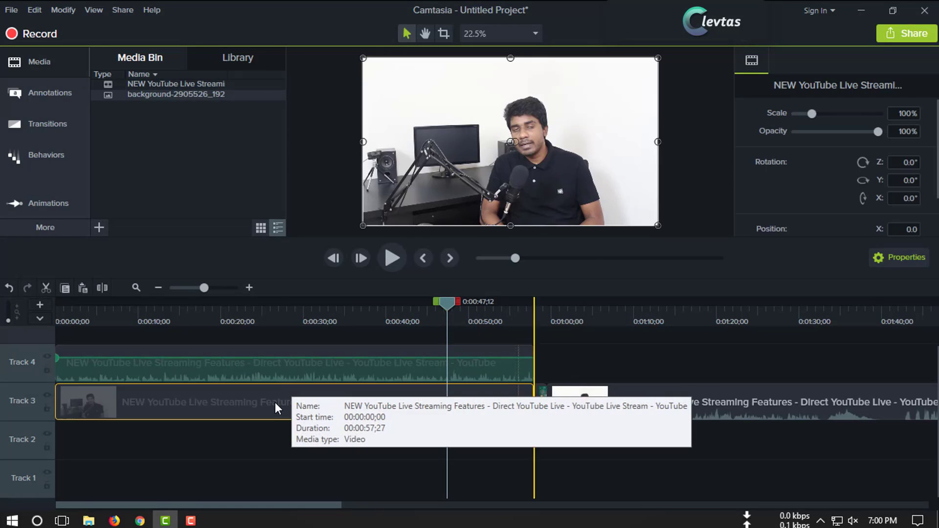
left_click(287, 367)
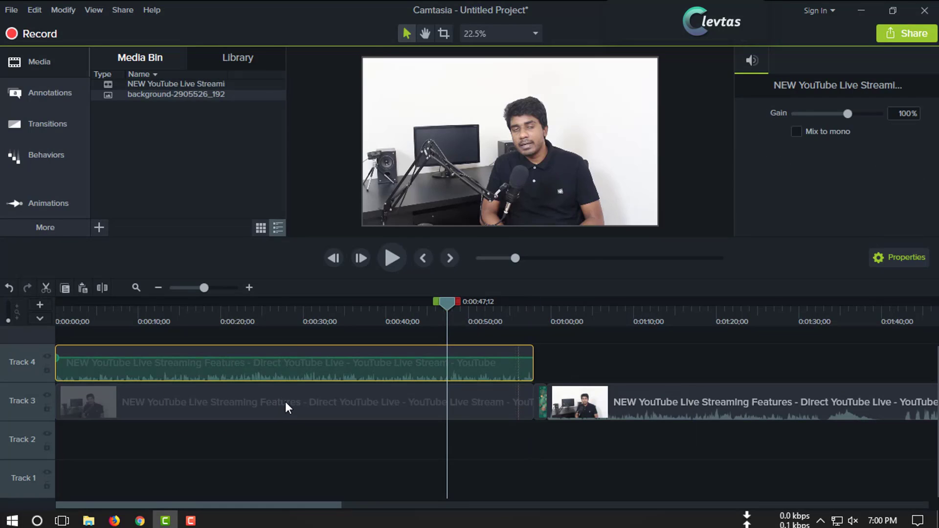
left_click(286, 401)
left_click(301, 367)
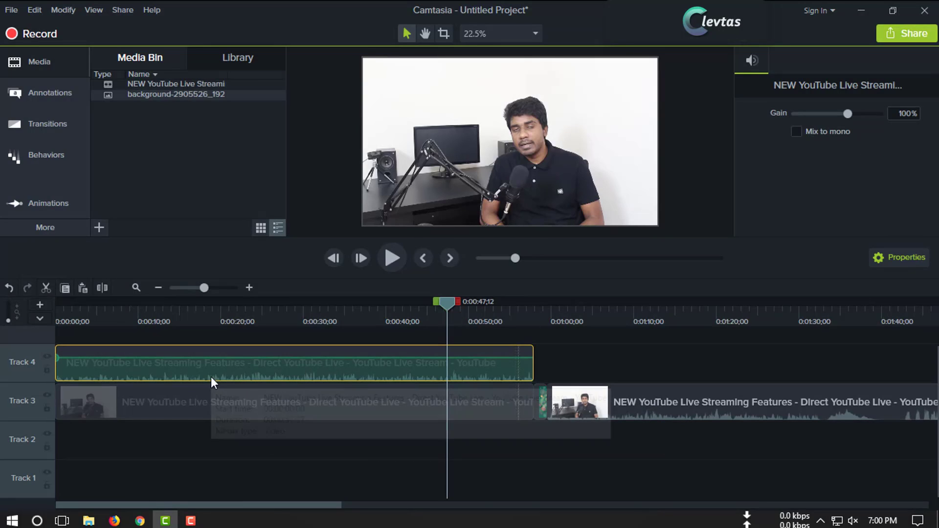
Step: Boost the separated Track 4 audio clip's volume from 100% to 276%
mouse_move(168, 397)
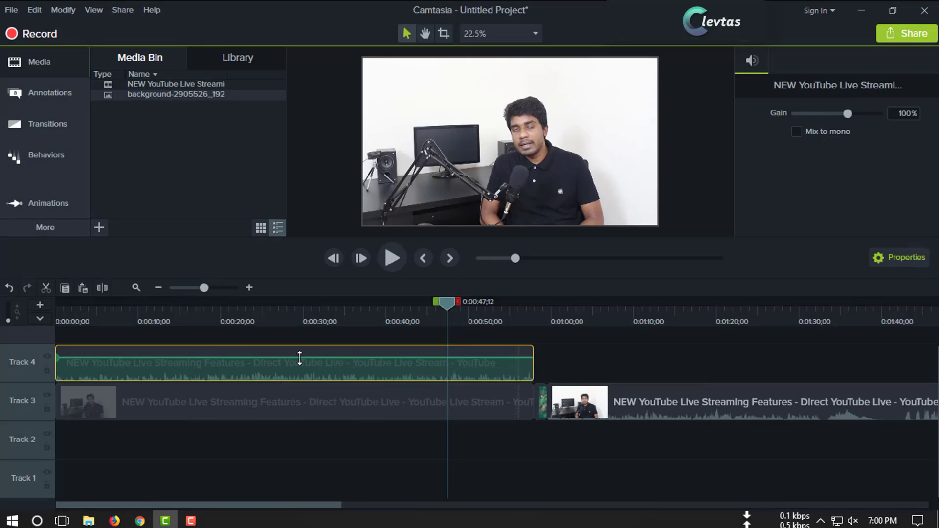
mouse_move(294, 358)
left_click_drag(294, 358, 311, 361)
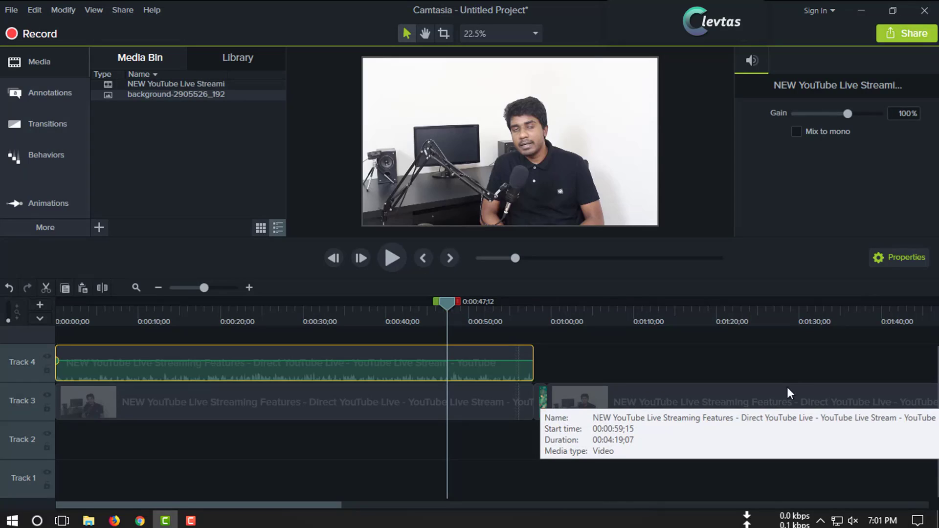
left_click(711, 395)
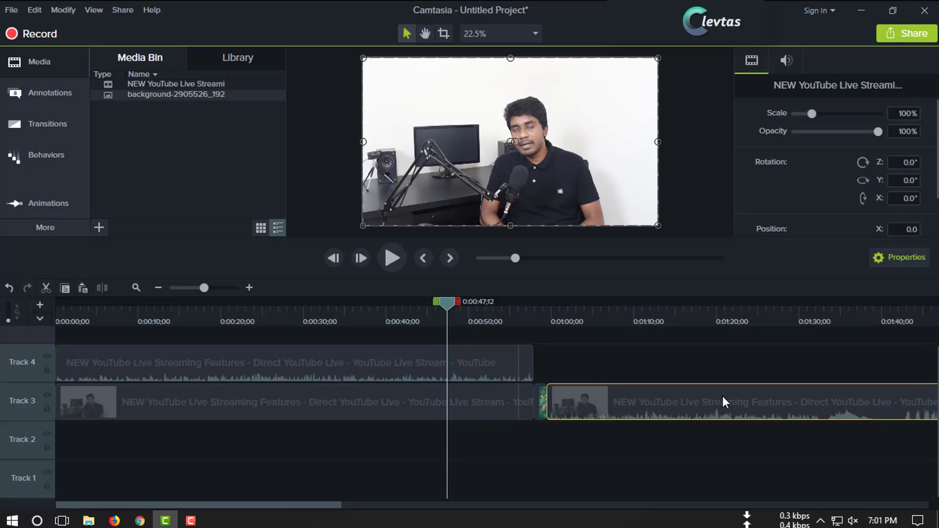
Step: Lower the second Track 3 video clip's volume slightly through Edit Audio
right_click(723, 396)
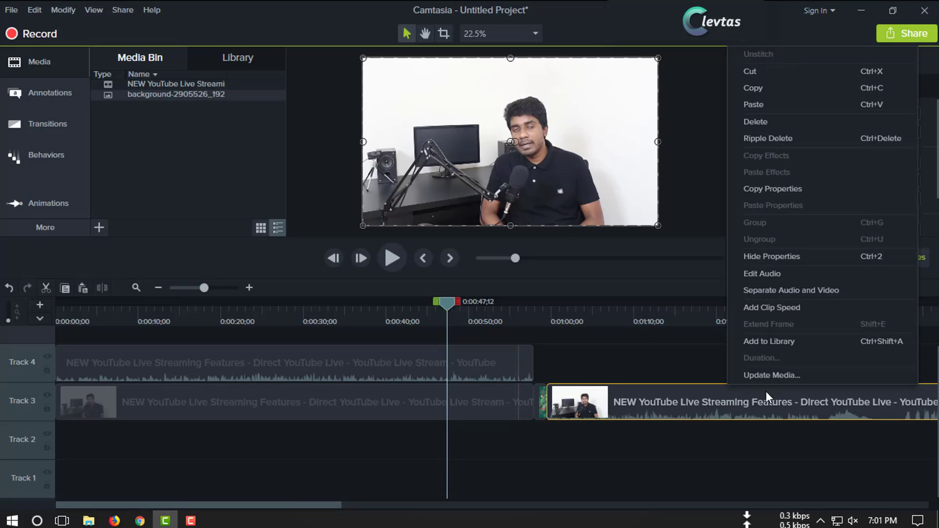
left_click(775, 270)
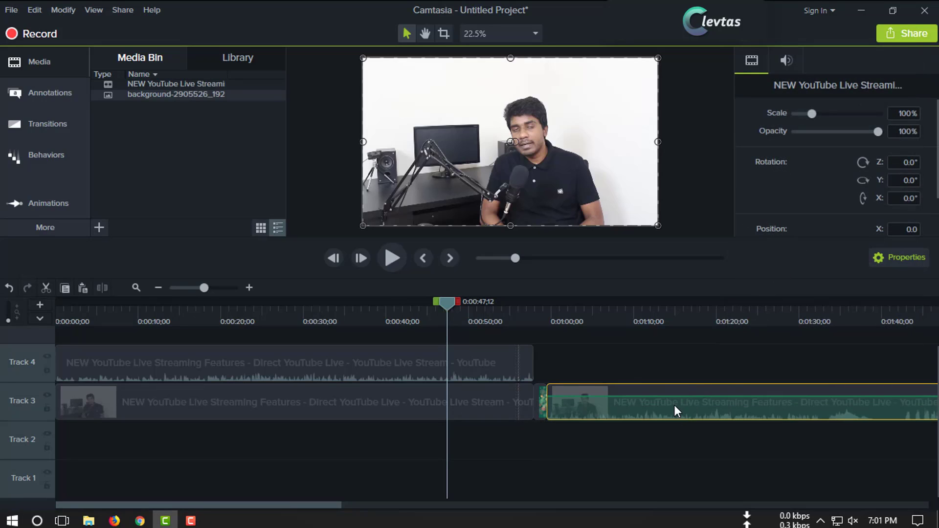
left_click_drag(690, 397, 714, 406)
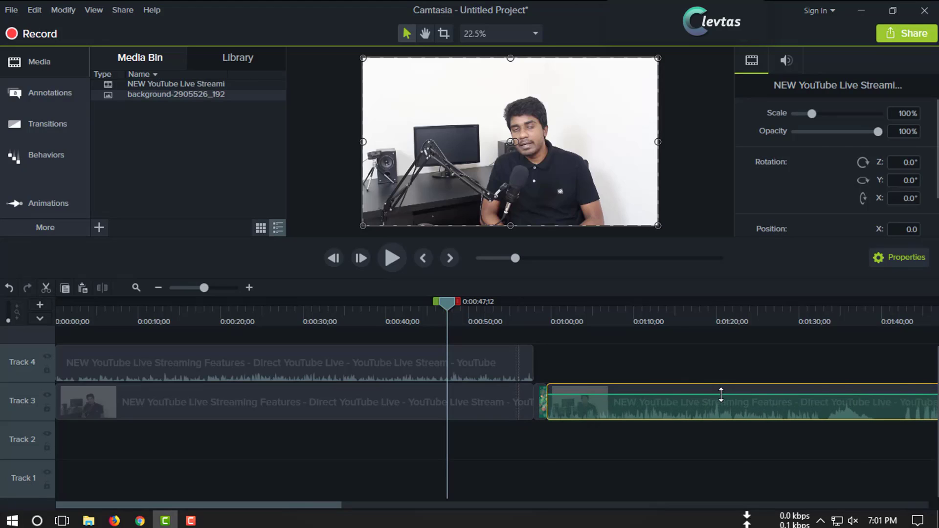
left_click(395, 402)
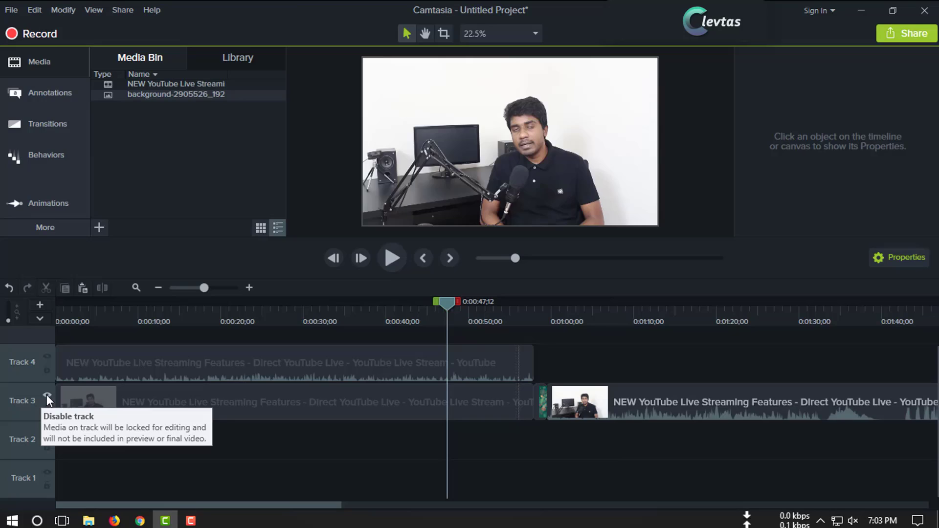
Step: Disable Track 3 so the preview goes black, and scrub the playhead back to about 0:00:17
left_click(47, 396)
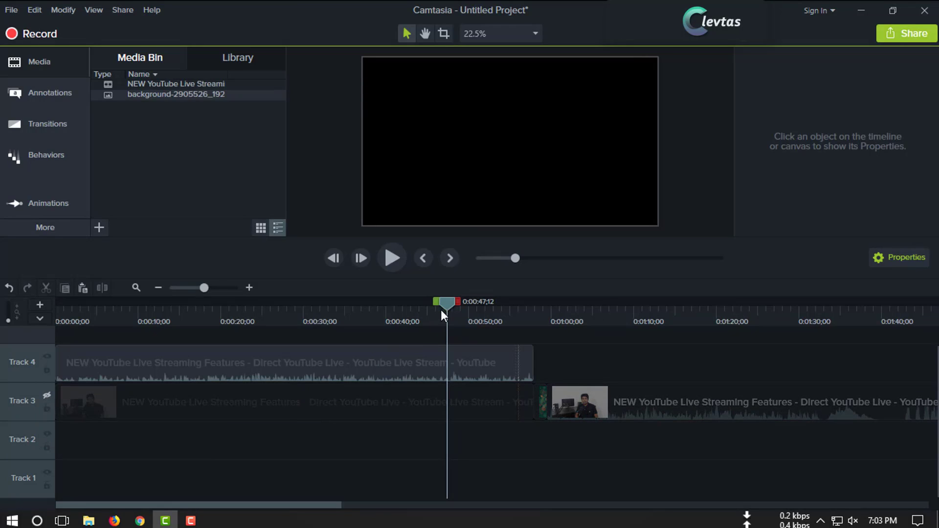
mouse_move(441, 310)
left_mouse_down()
mouse_move(100, 382)
mouse_move(283, 377)
left_mouse_up()
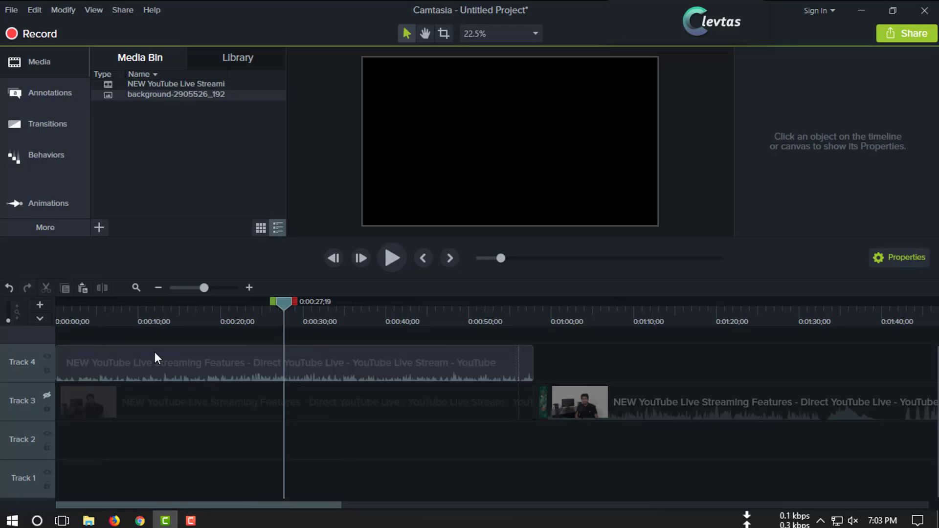
left_click_drag(283, 311, 240, 350)
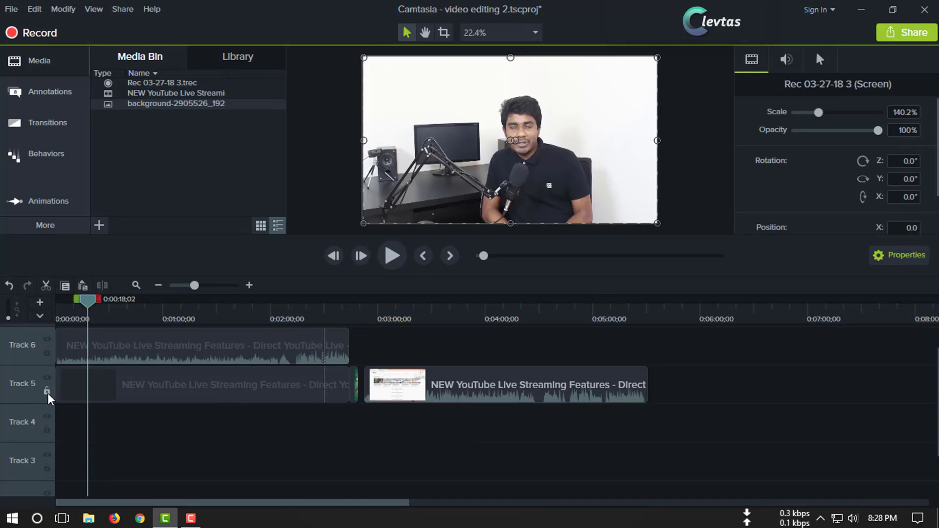
Step: Lock Track 5 and mark the timeline span from about 0:00:56 to 0:01:20
left_click(48, 391)
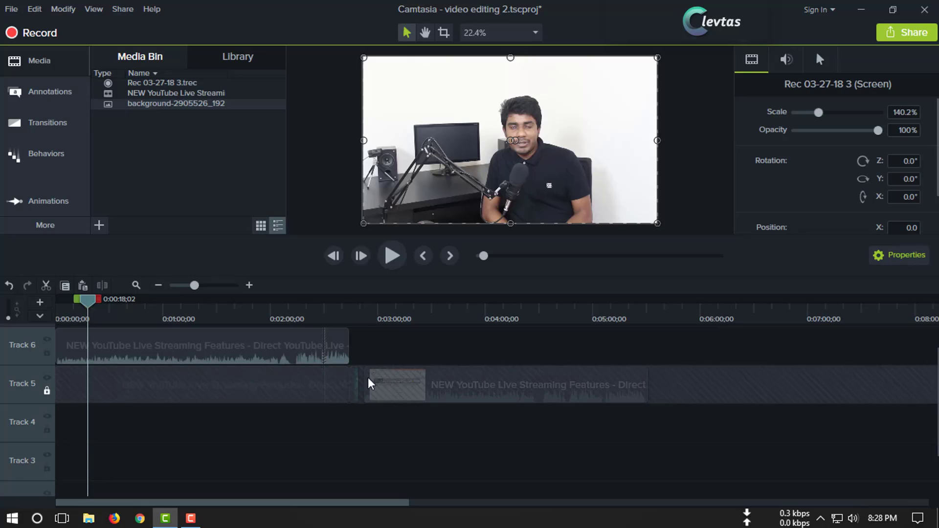
left_click(47, 391)
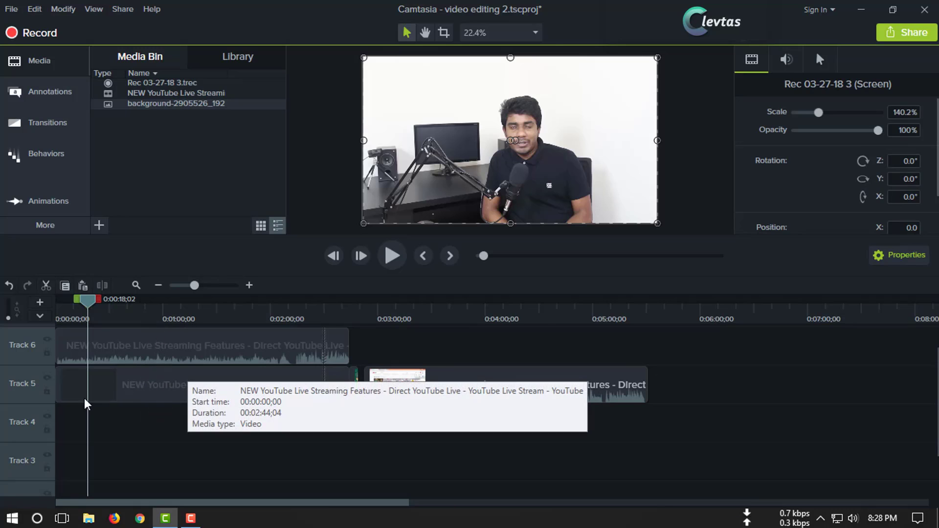
left_click(46, 392)
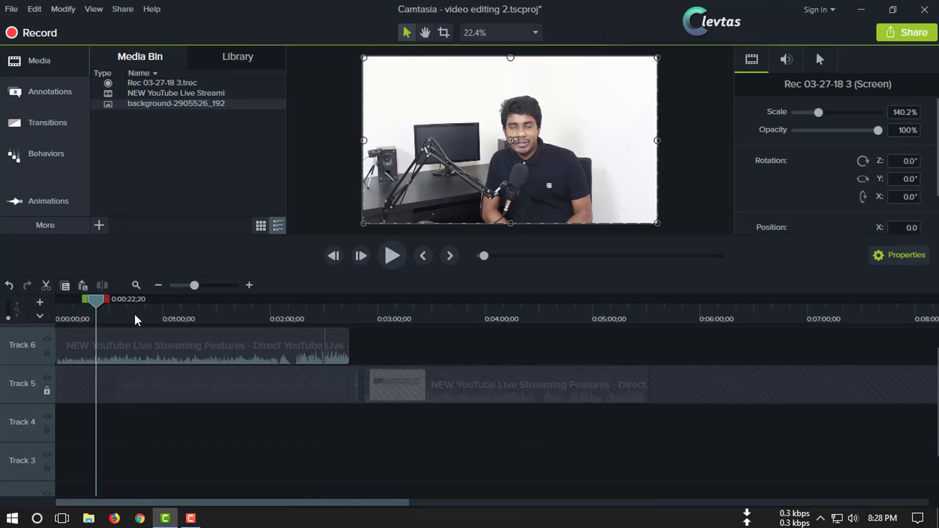
mouse_move(87, 302)
left_mouse_down()
mouse_move(198, 304)
mouse_move(156, 299)
left_mouse_up()
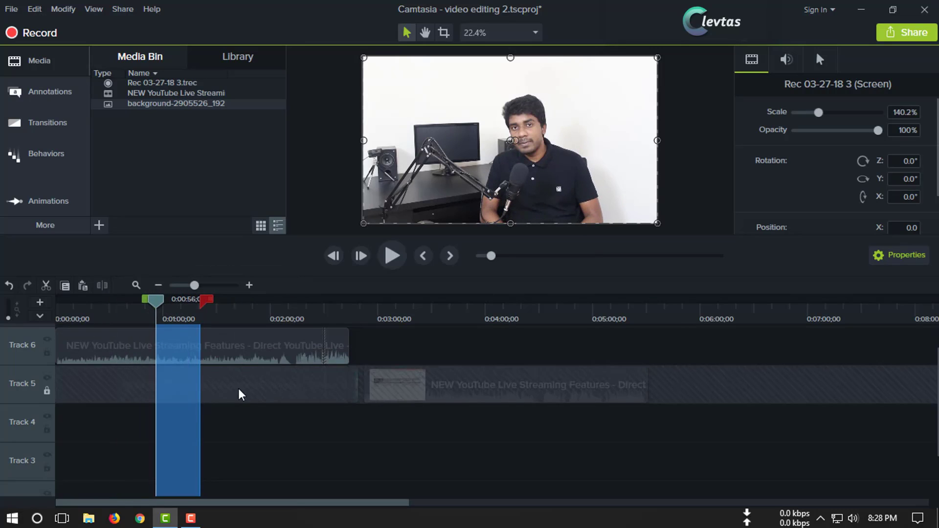
Step: Cut the selected range, move the playhead to about 0:01:43, and unlock Track 5
left_click(46, 285)
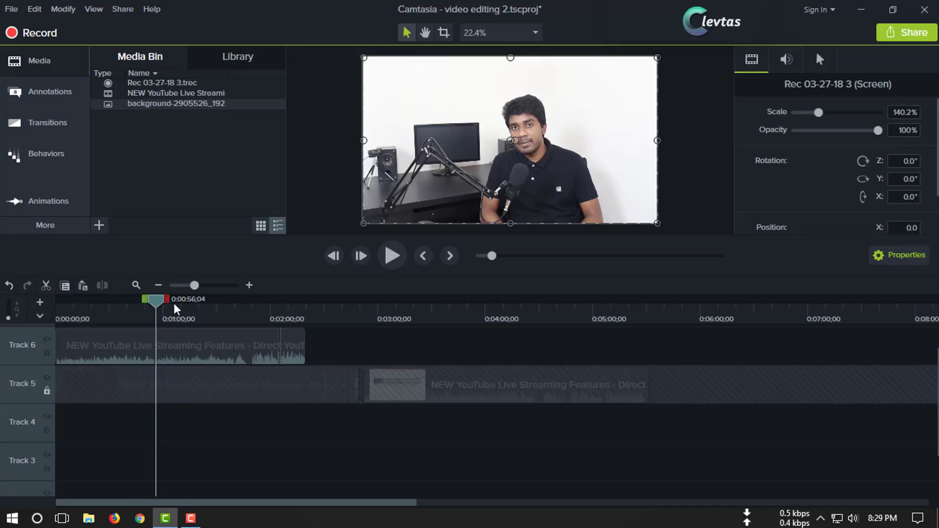
left_click_drag(175, 308, 240, 308)
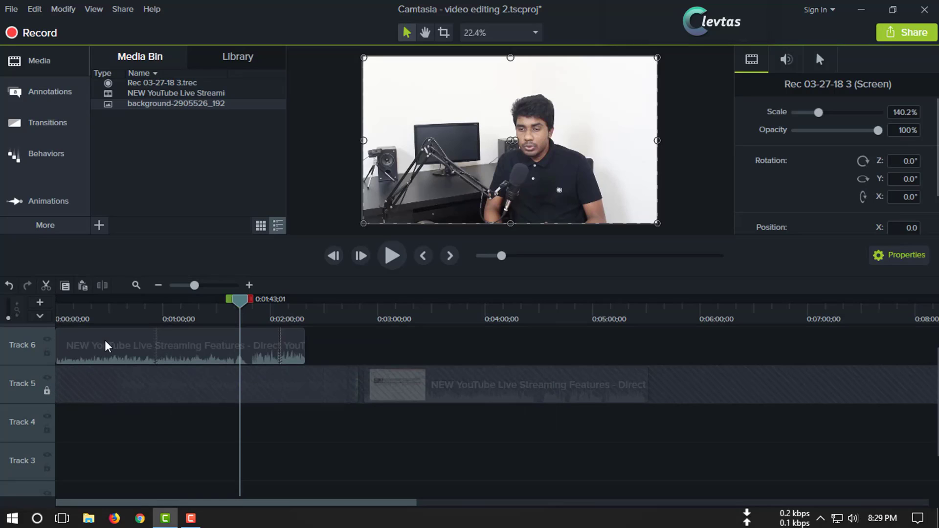
left_click(47, 390)
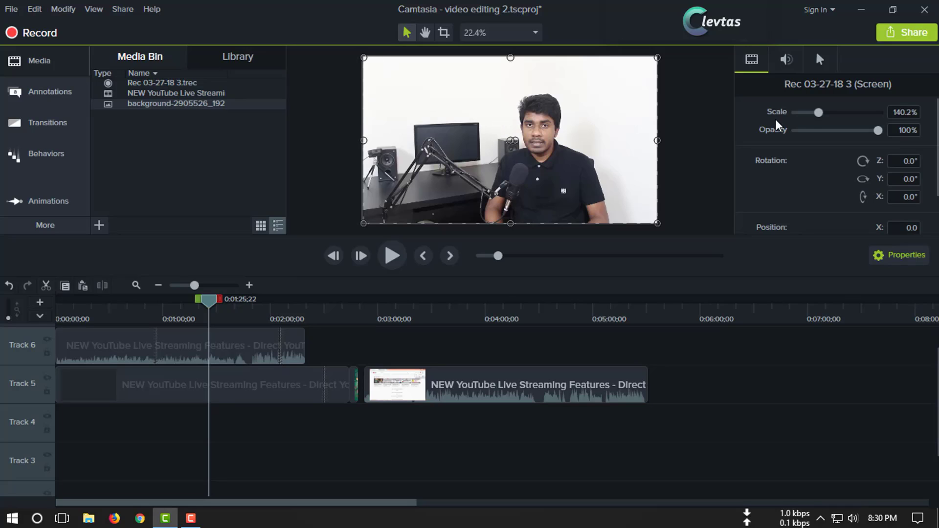
Step: Scale the Track 5 talking-head clip to 100% to fill the canvas, and lower its opacity to 50%
left_click_drag(818, 113, 828, 113)
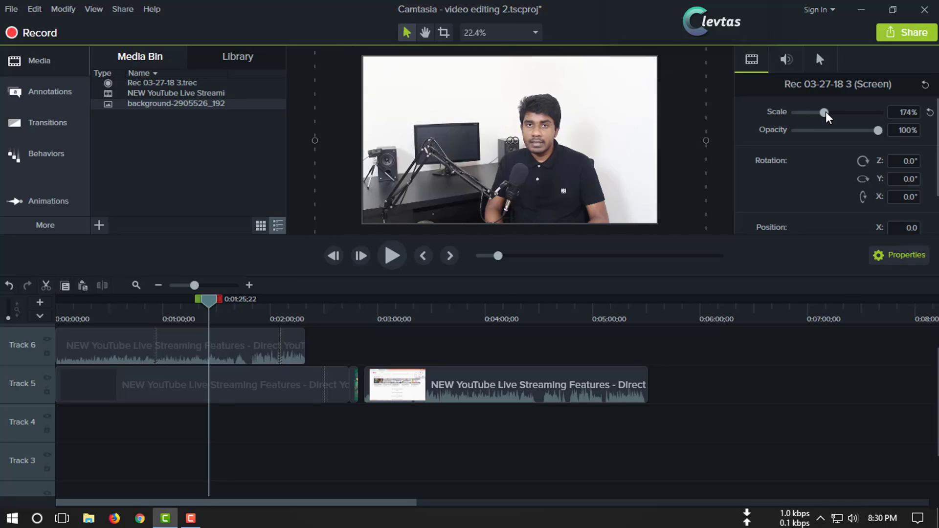
left_click_drag(828, 113, 804, 113)
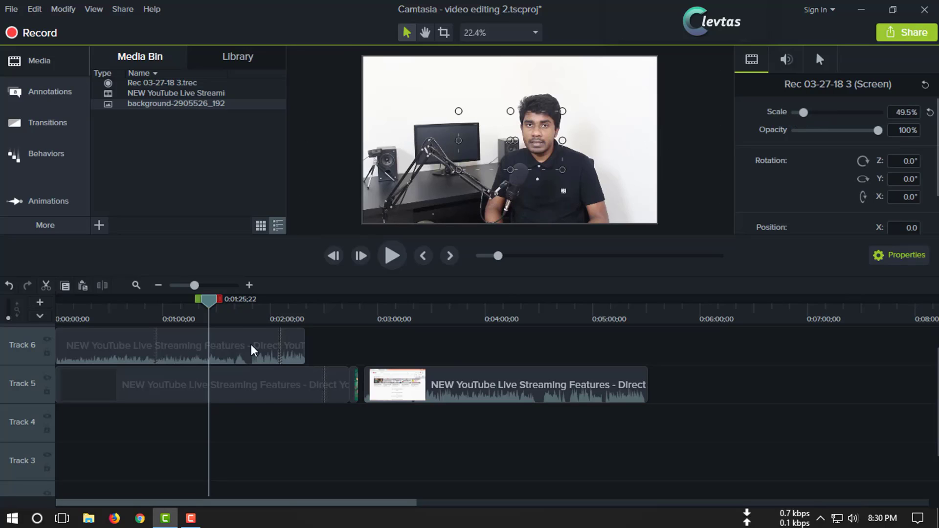
left_click(262, 389)
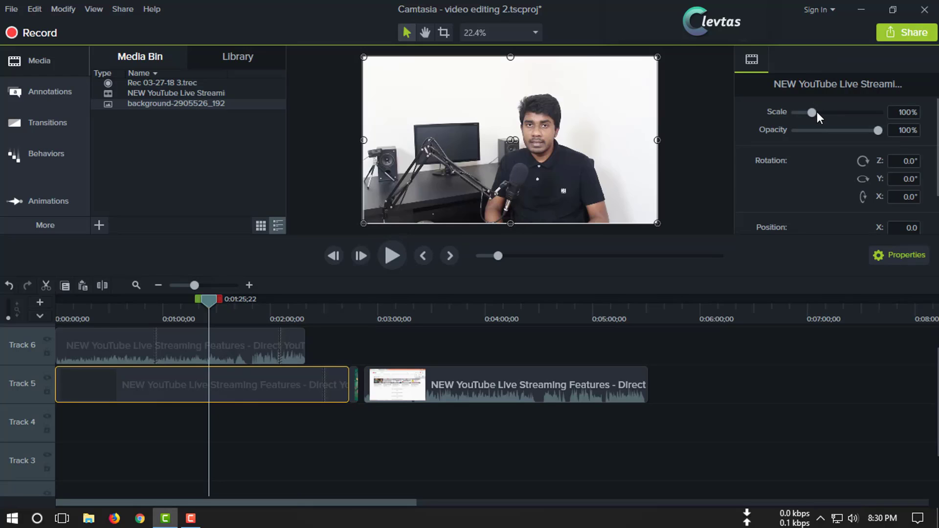
mouse_move(815, 112)
left_mouse_down()
mouse_move(855, 117)
mouse_move(802, 119)
mouse_move(811, 119)
left_mouse_up()
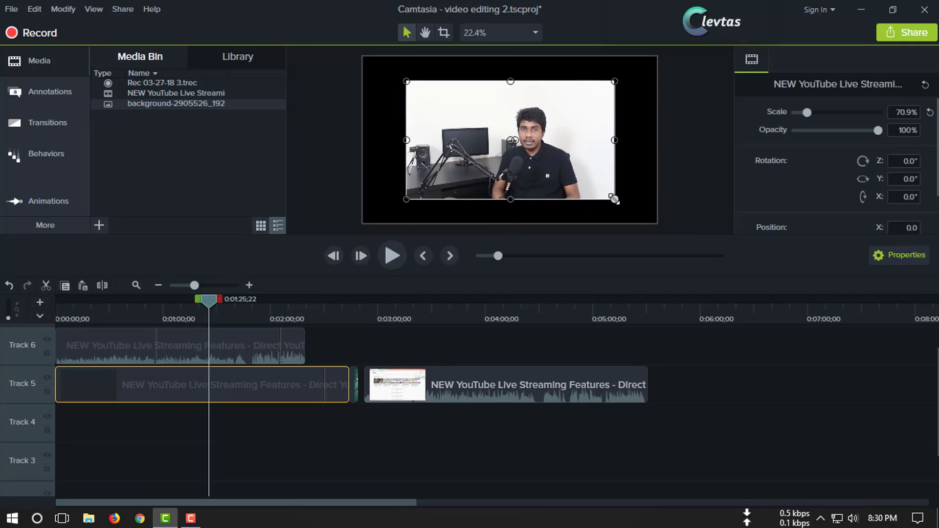
left_click_drag(614, 199, 657, 223)
left_click_drag(404, 78, 363, 56)
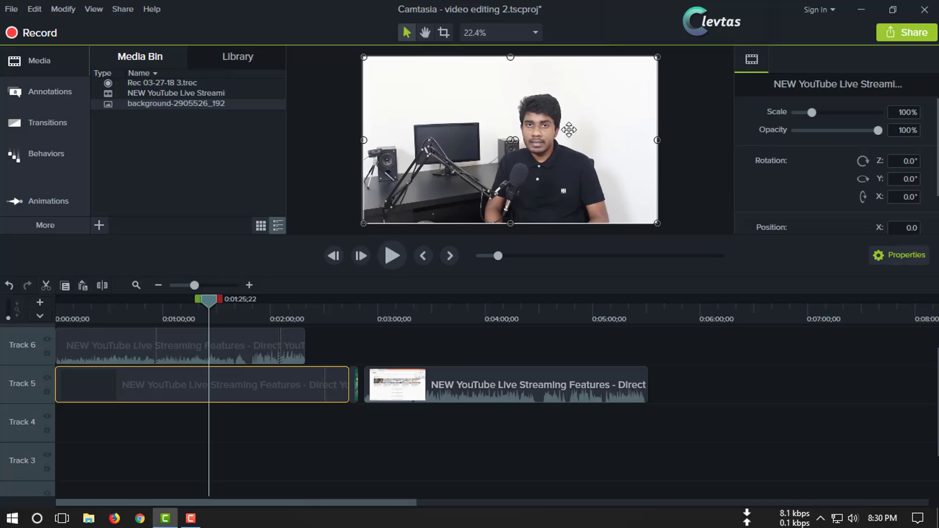
left_click_drag(878, 130, 836, 138)
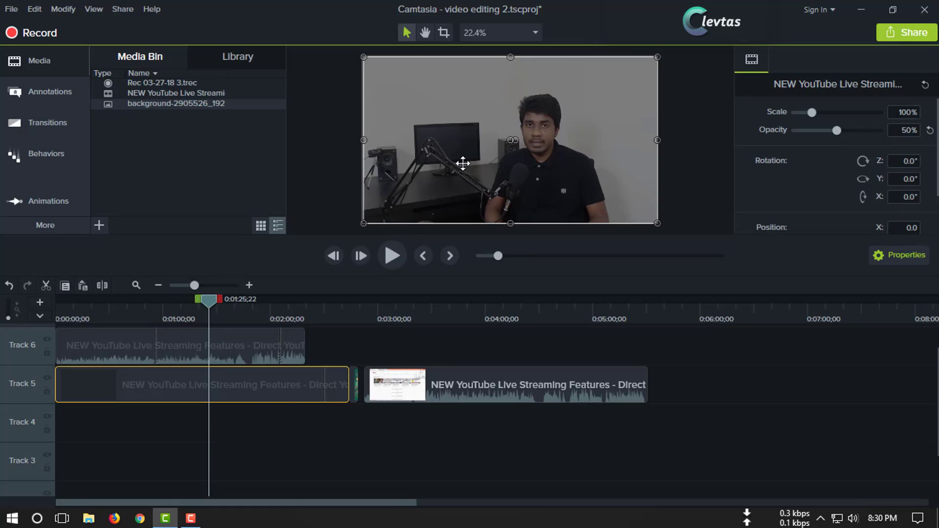
Step: Set the talking-head opacity to 62%, then import background-2905526_1920 and add it to the timeline
mouse_move(837, 130)
left_mouse_down()
mouse_move(811, 134)
mouse_move(847, 133)
left_mouse_up()
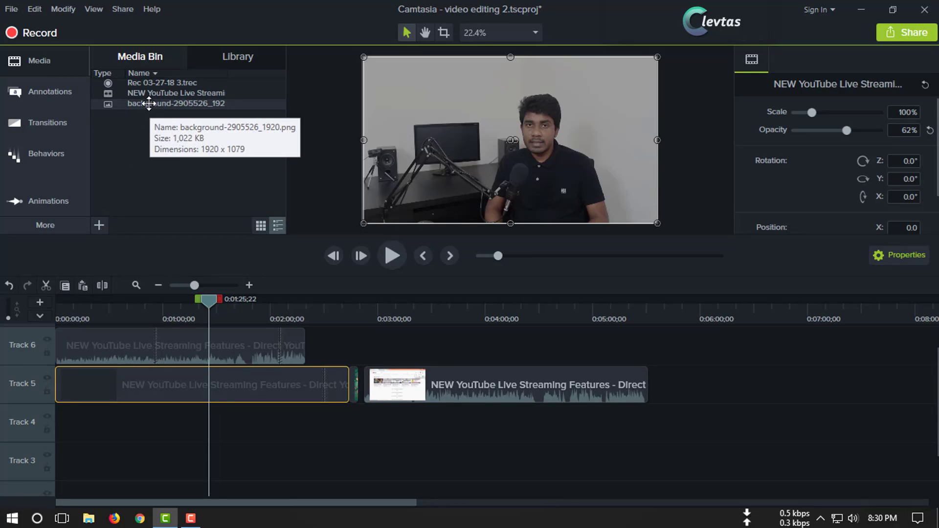
left_click(102, 220)
left_click(128, 166)
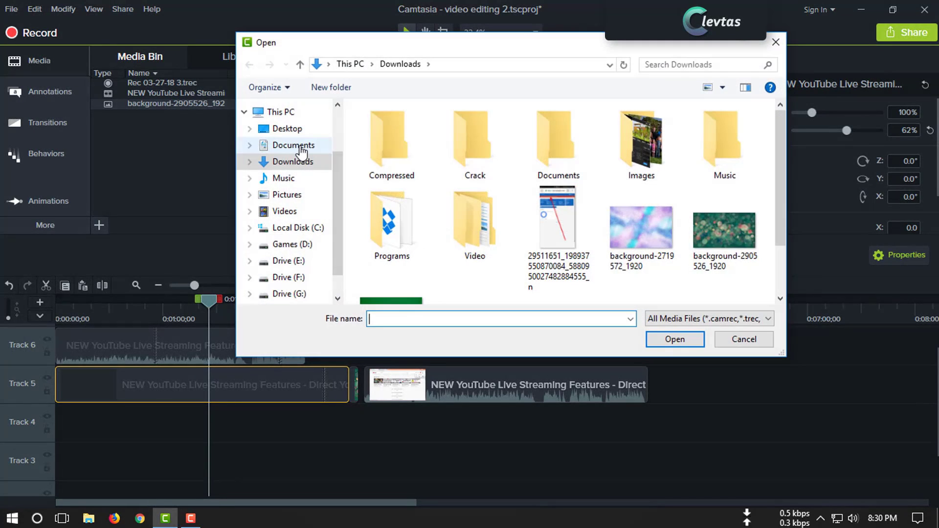
double_click(704, 244)
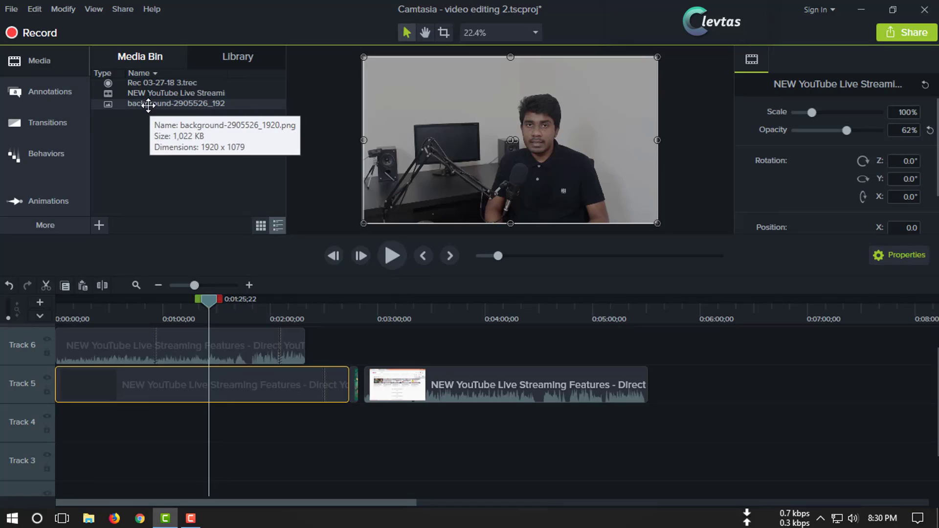
left_click_drag(148, 102, 157, 327)
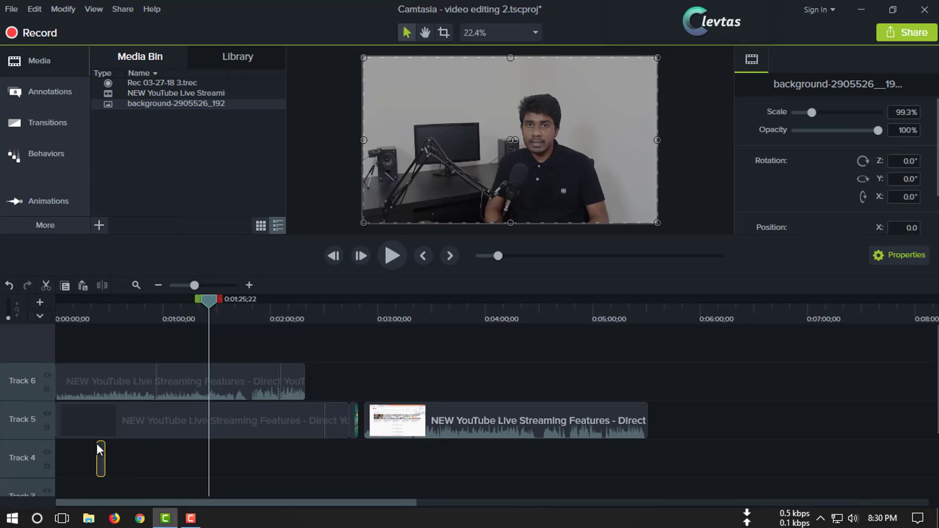
Step: Move the background image to the start of Track 4, lengthen it, and preview at 0:00:11;16
left_click_drag(145, 453, 55, 444)
left_click_drag(62, 453, 99, 453)
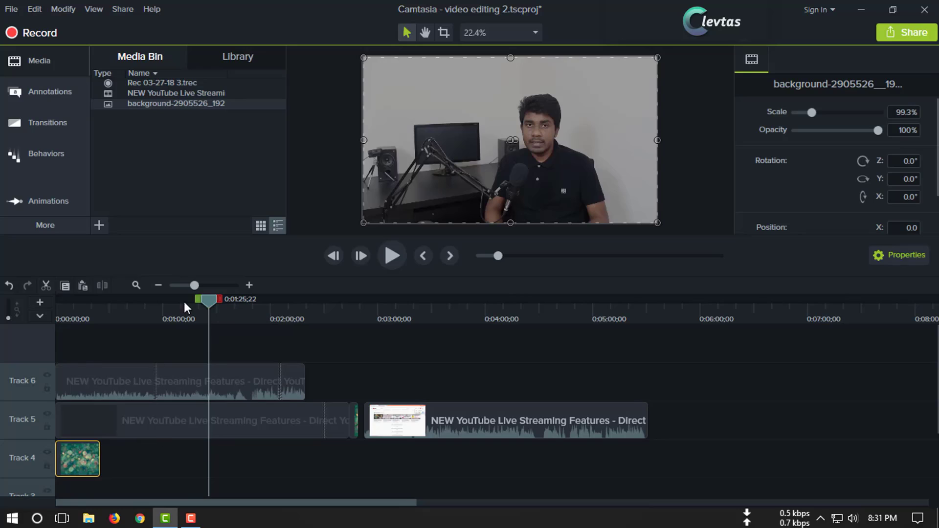
left_click_drag(210, 301, 75, 327)
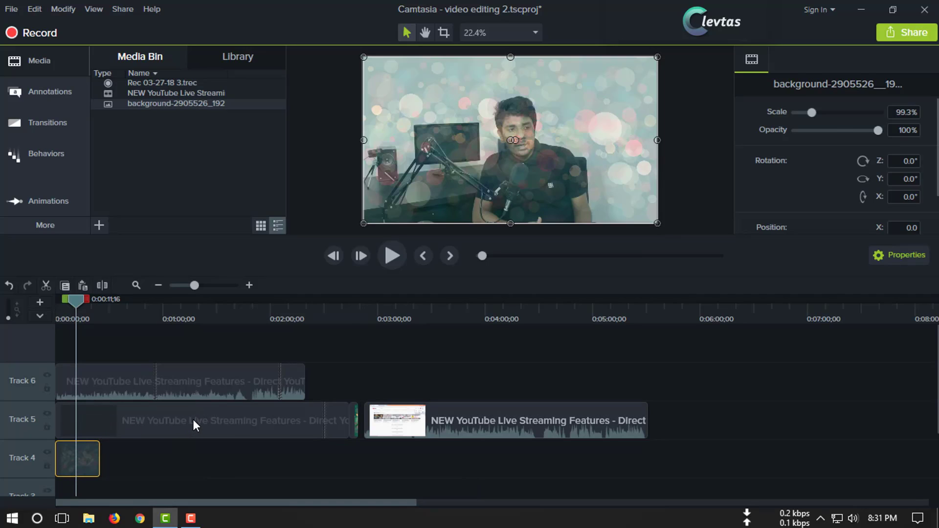
left_click(271, 422)
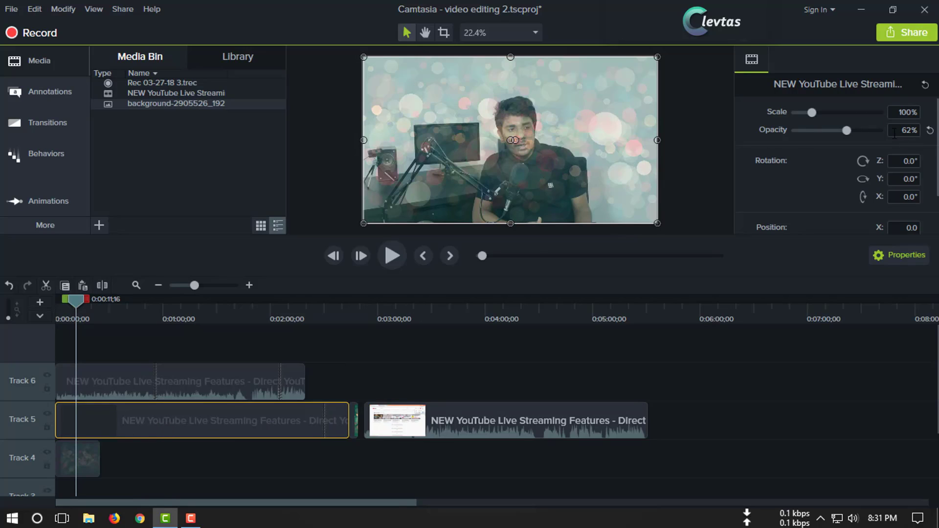
Step: Fade the talking-head video down to 9% opacity, then bring it back to 100%
left_click_drag(847, 132, 810, 137)
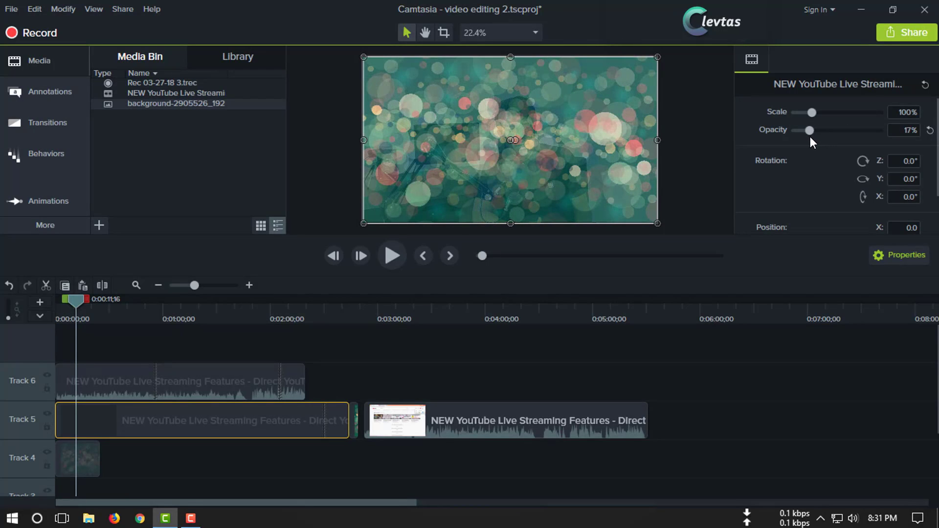
left_click_drag(810, 136, 803, 138)
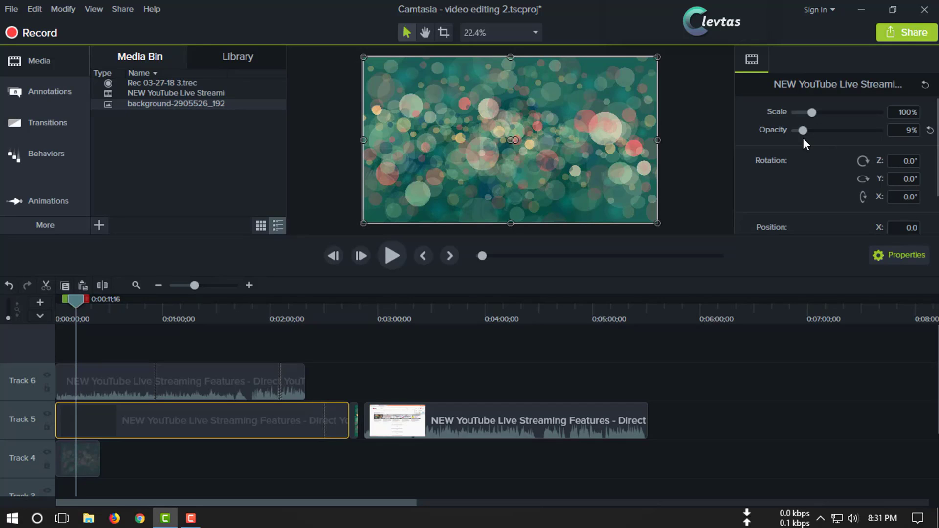
left_click_drag(803, 138, 864, 142)
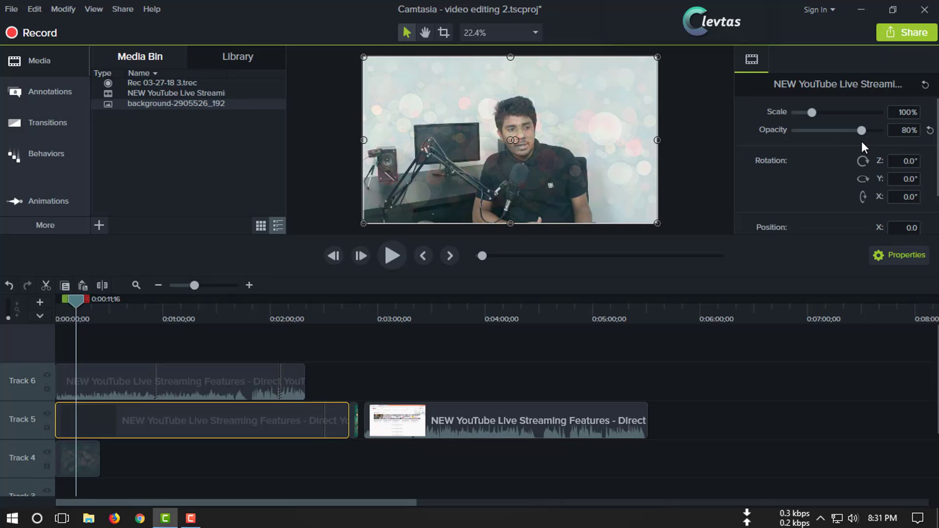
left_click_drag(865, 142, 880, 145)
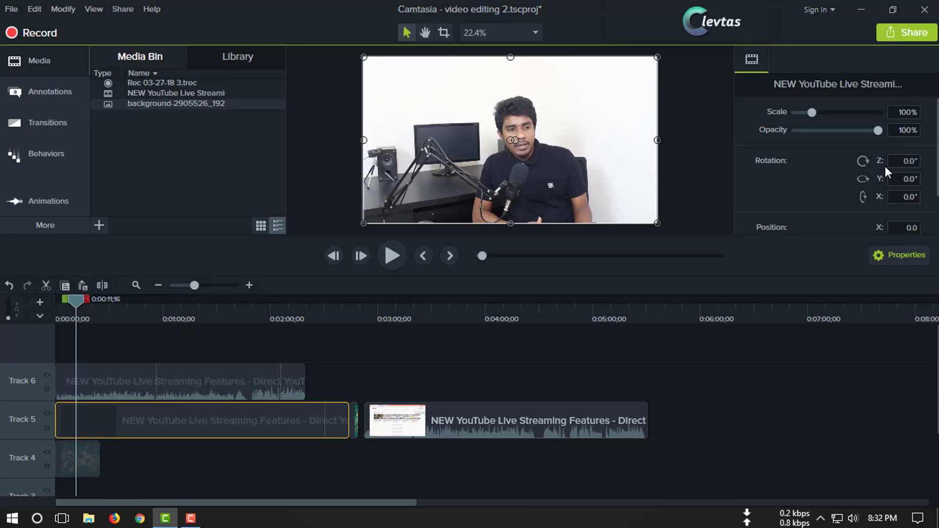
left_click(902, 162)
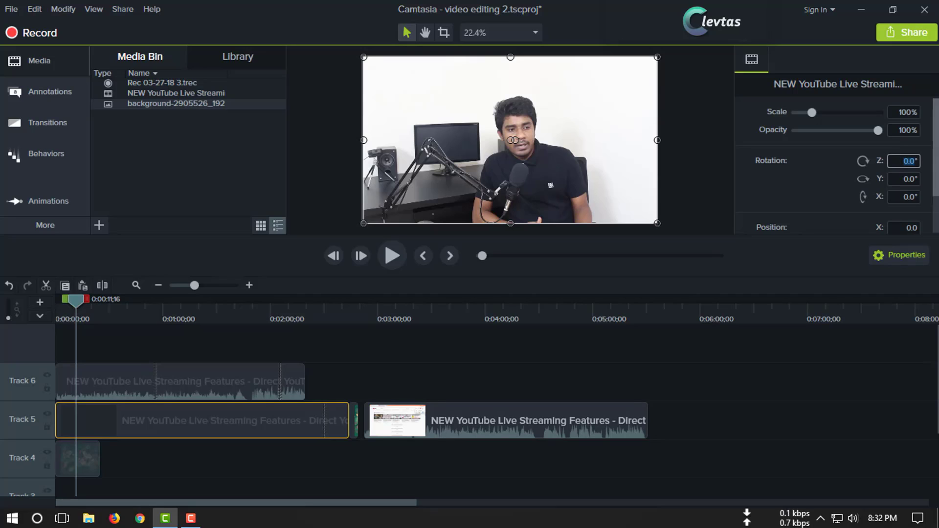
type("50")
key("Return")
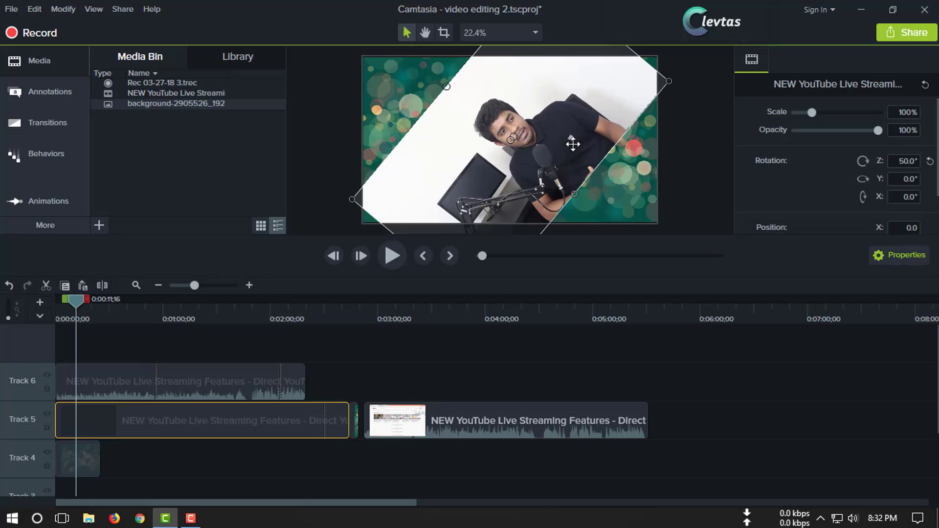
left_click_drag(515, 137, 641, 140)
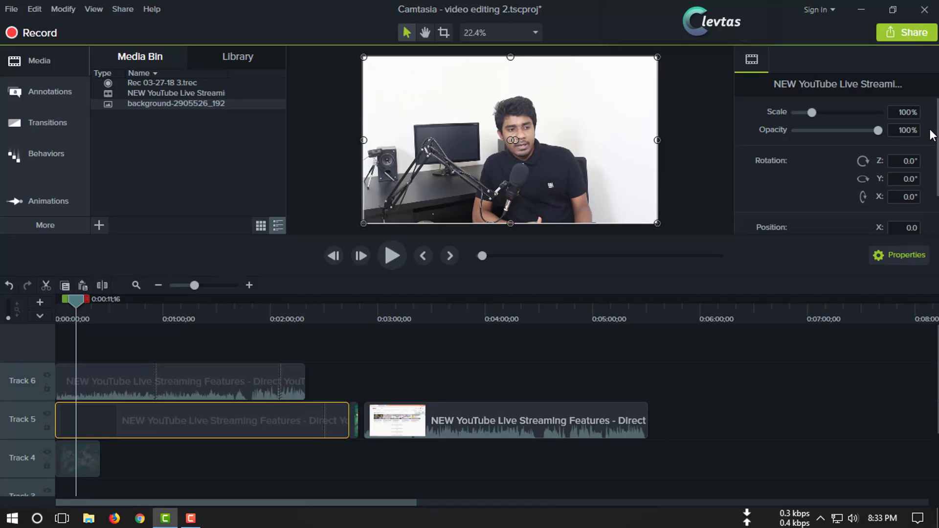
left_click_drag(934, 136, 937, 174)
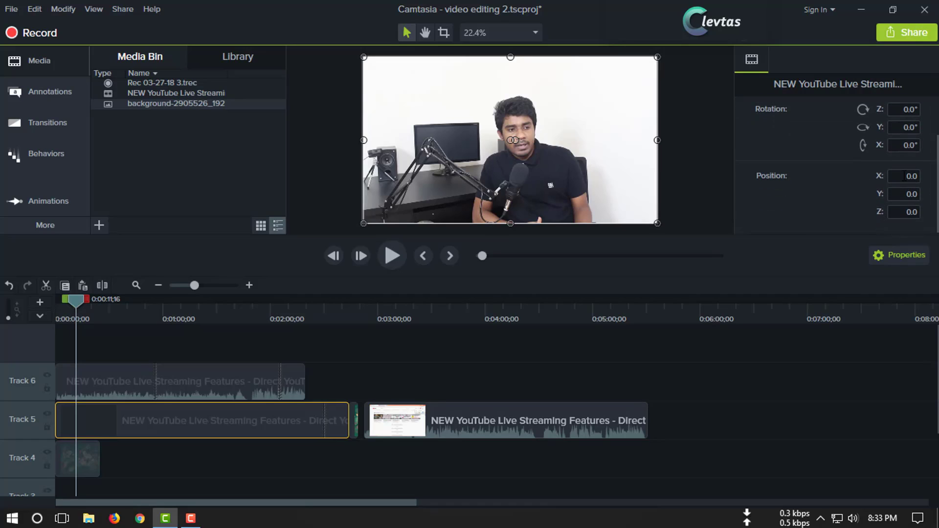
Step: Set the presenter clip's X position to 50, then to 100
left_click(905, 176)
type("5")
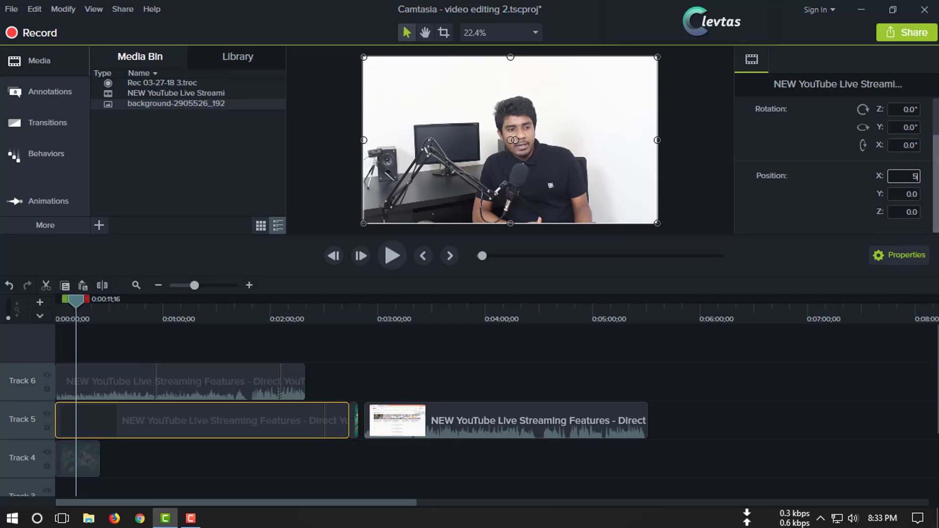
type("0")
key("Return")
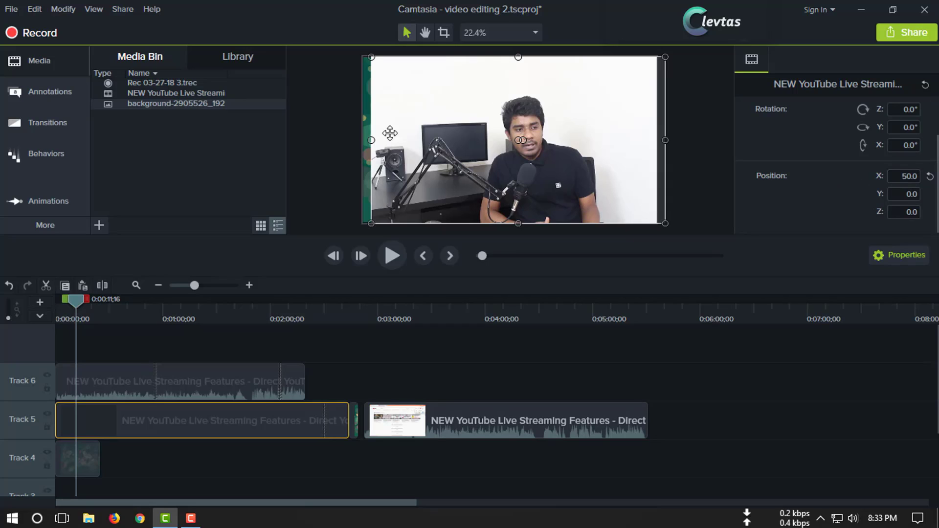
left_click(900, 174)
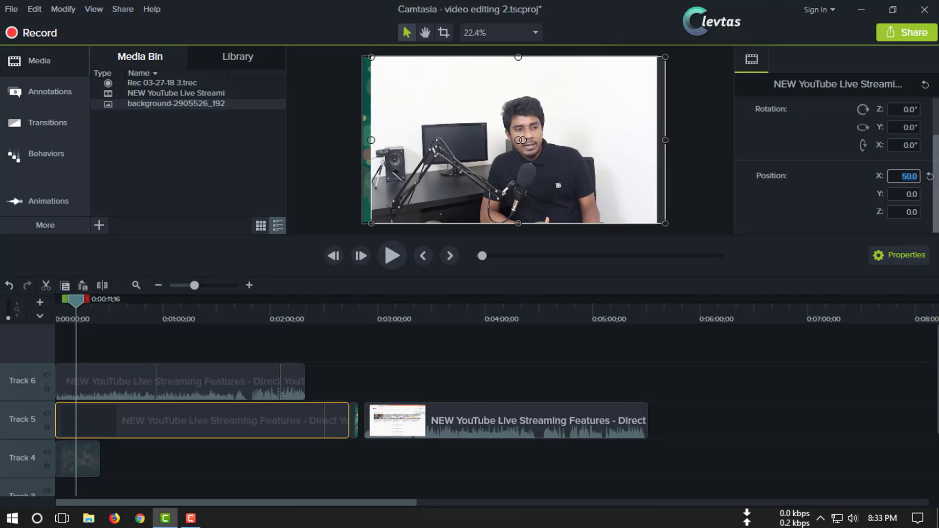
type("100")
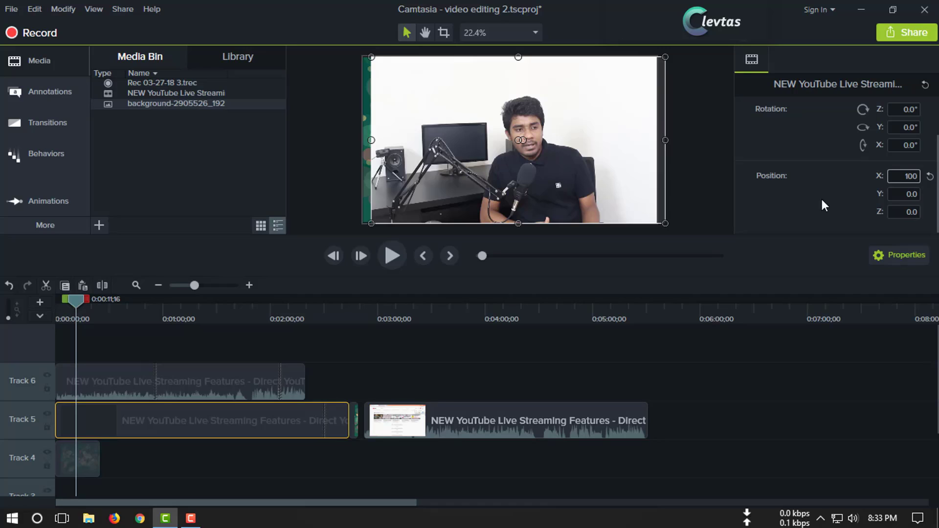
key("Return")
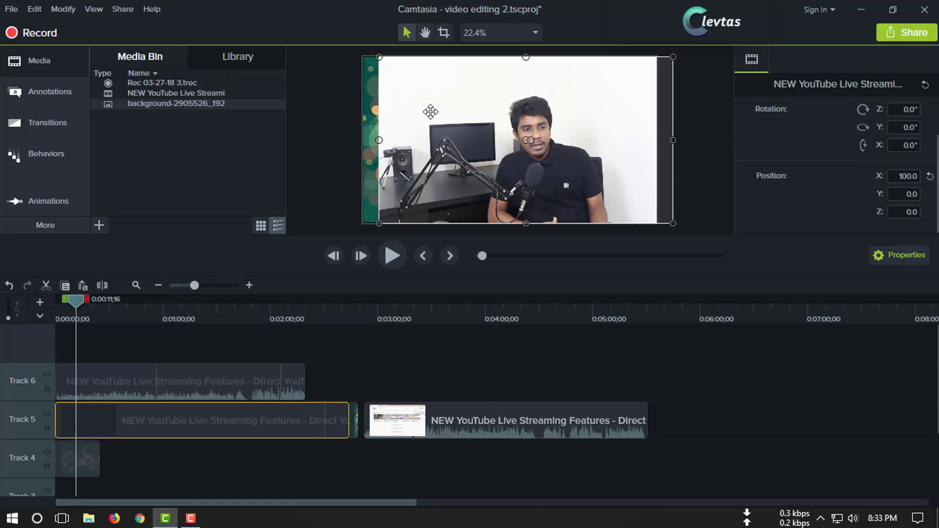
Step: Drag the presenter clip around, then reset its position to 0, 0 and deselect it
left_click_drag(497, 94, 526, 163)
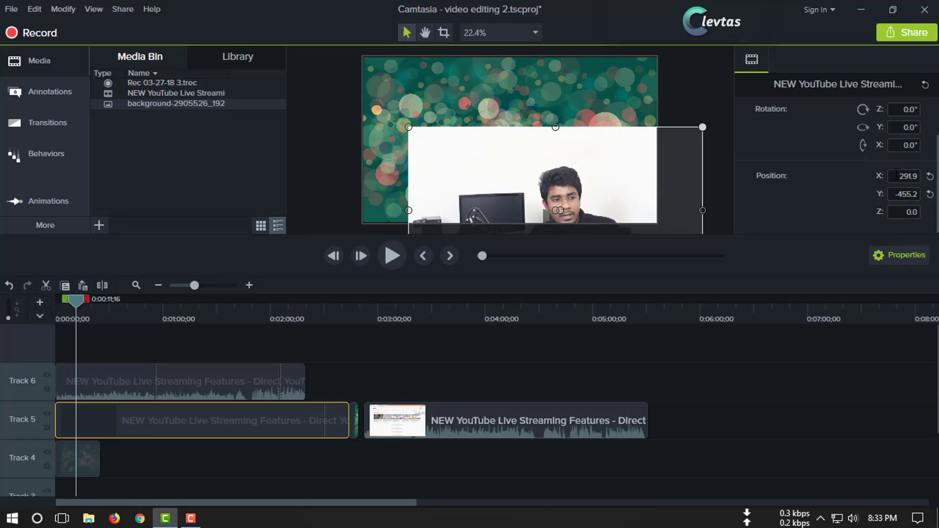
left_click(903, 195)
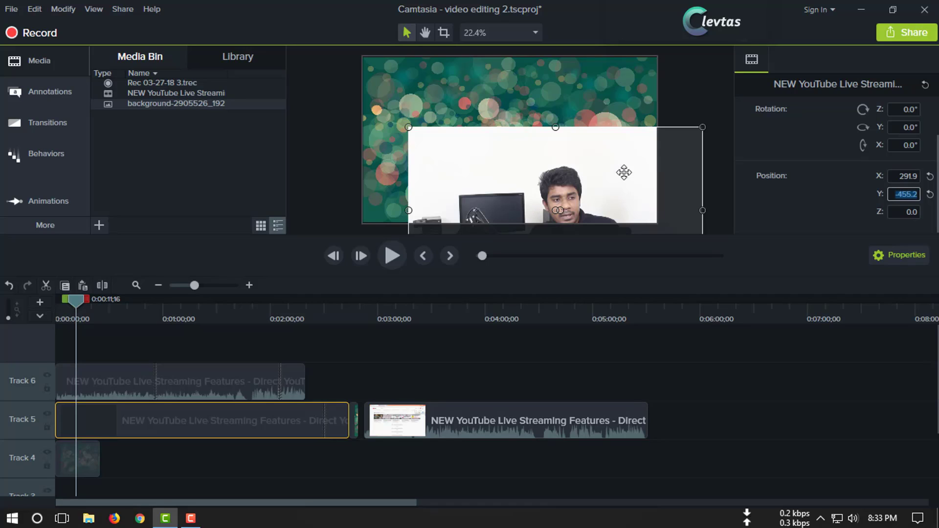
left_click(930, 176)
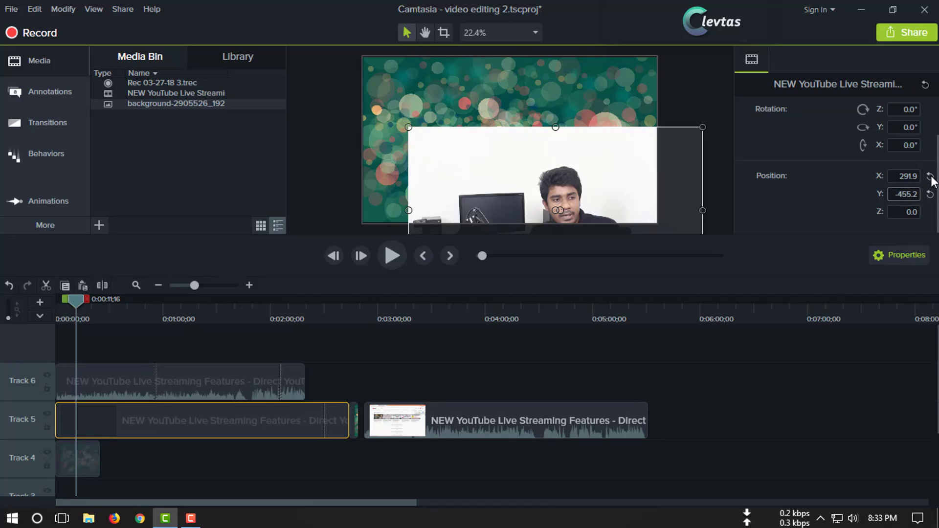
left_click(930, 194)
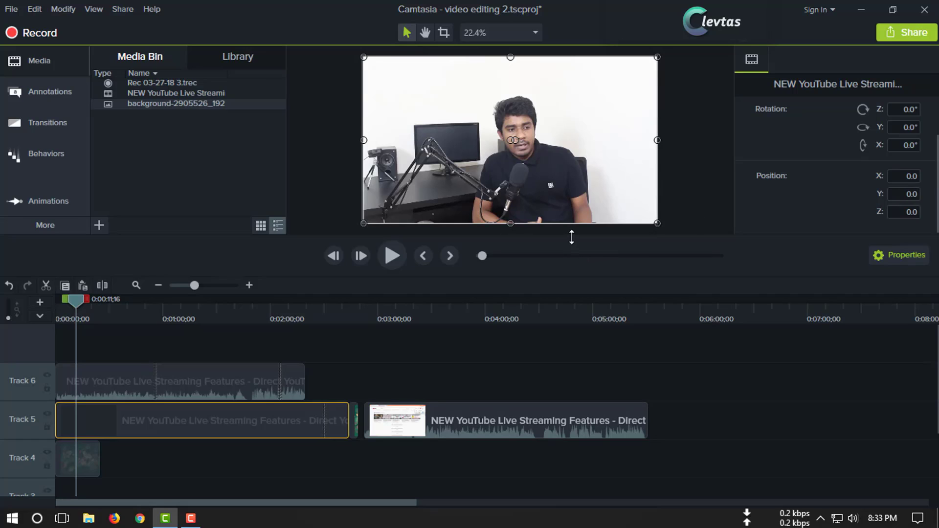
left_click(388, 381)
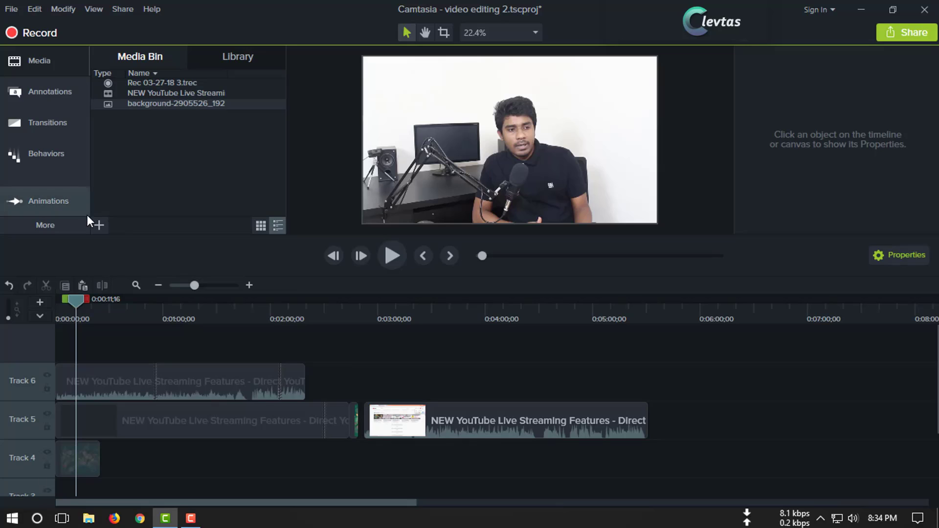
Step: Import the Bangladesh-Independence-Day image from Downloads into the Media Bin
left_click(100, 224)
left_click(127, 168)
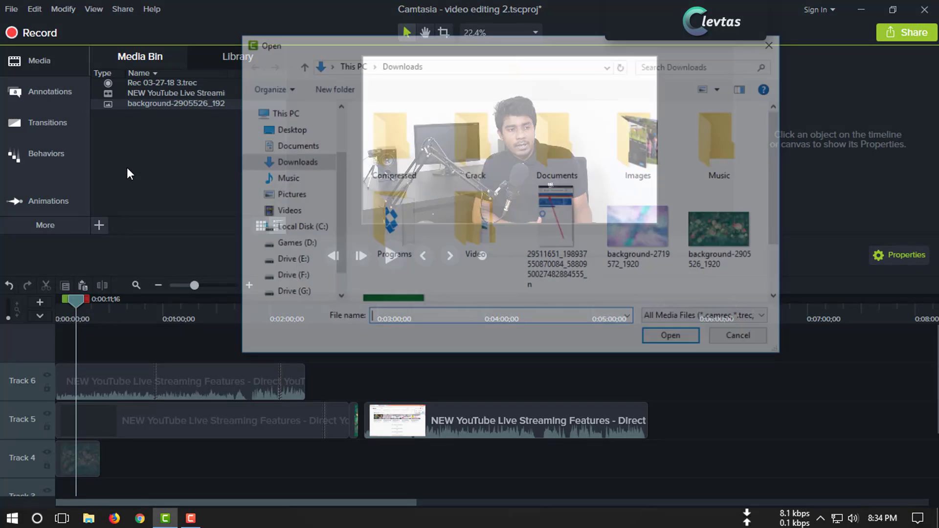
scroll(609, 244, "down", 1)
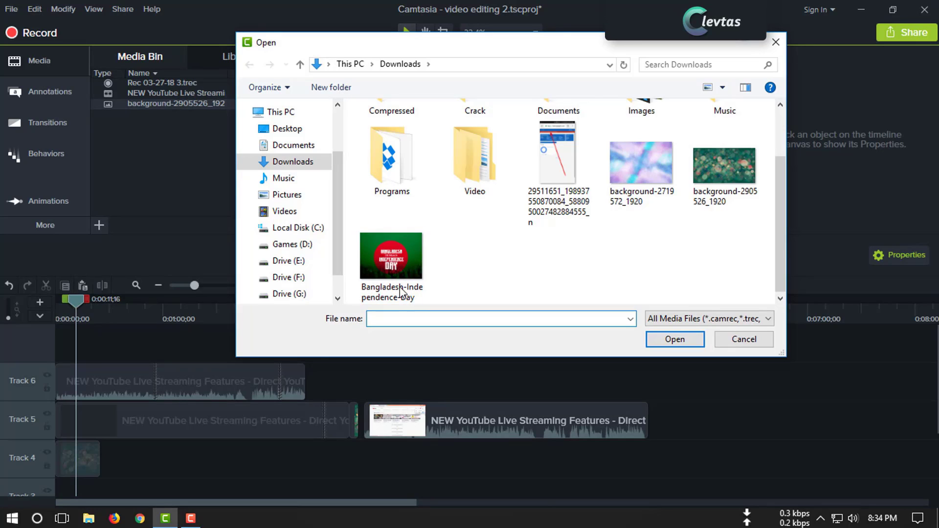
left_click(387, 257)
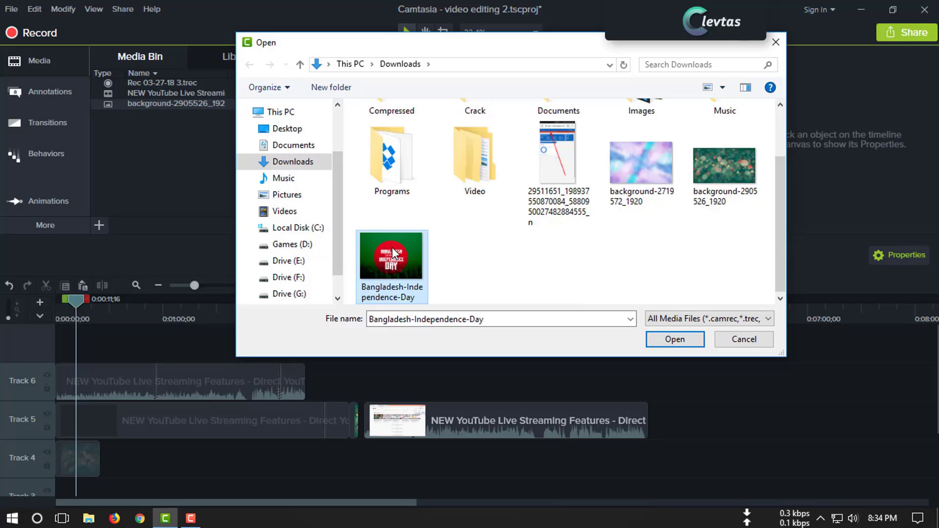
left_click(675, 341)
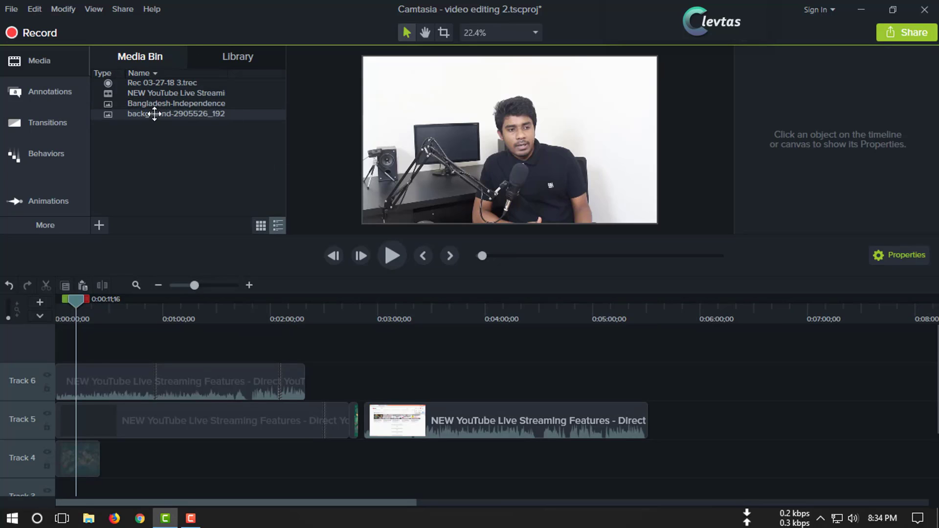
Step: Replace the wrongly added background clip on Track 7 with the Bangladesh image at about 0:00:50
mouse_move(155, 113)
left_mouse_down()
mouse_move(184, 359)
mouse_move(143, 362)
left_mouse_up()
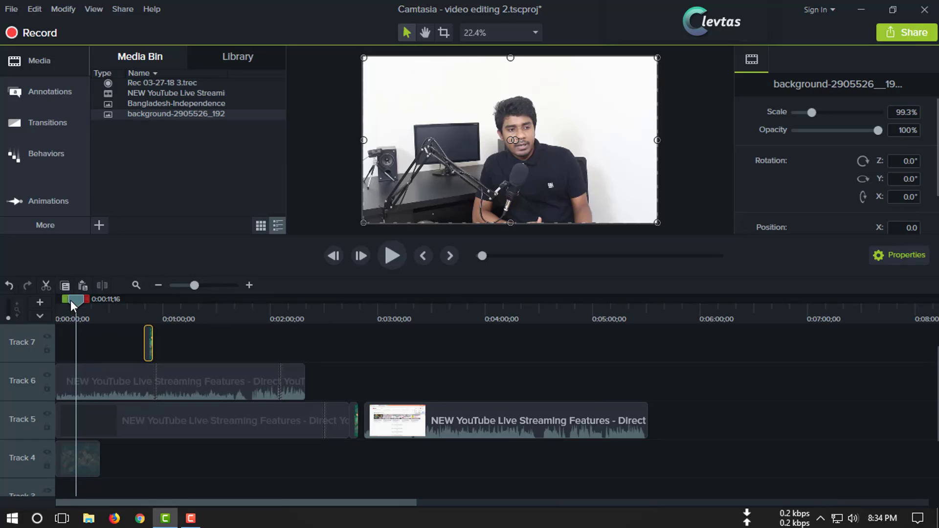
left_click_drag(71, 298, 144, 306)
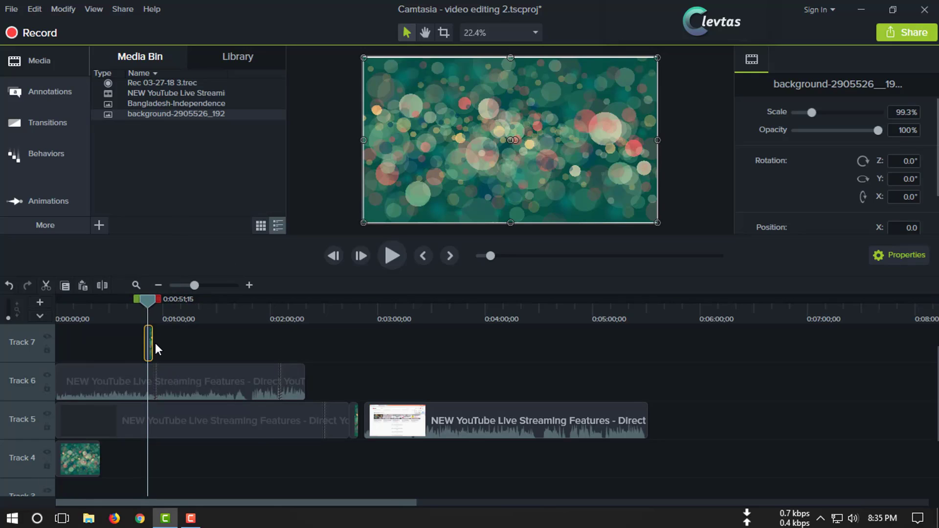
key("Delete")
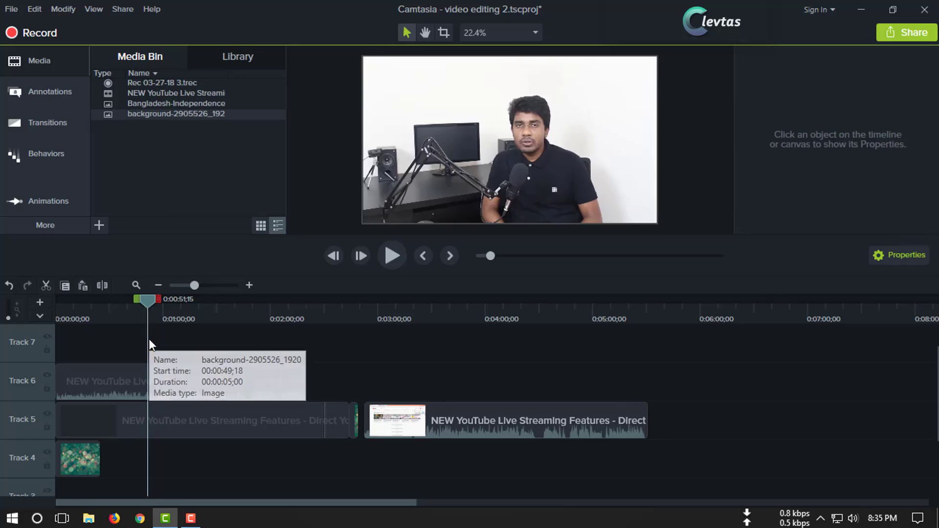
left_click_drag(160, 105, 146, 351)
Step: Mute the speakers and preview the logo overlay, leaving the playhead at 0:00:53
key("ctrl+Left")
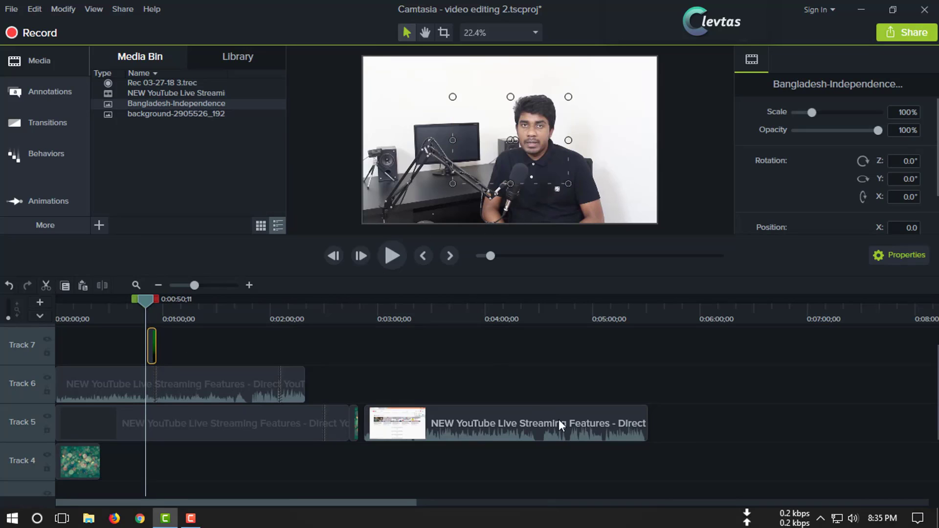
left_click(853, 519)
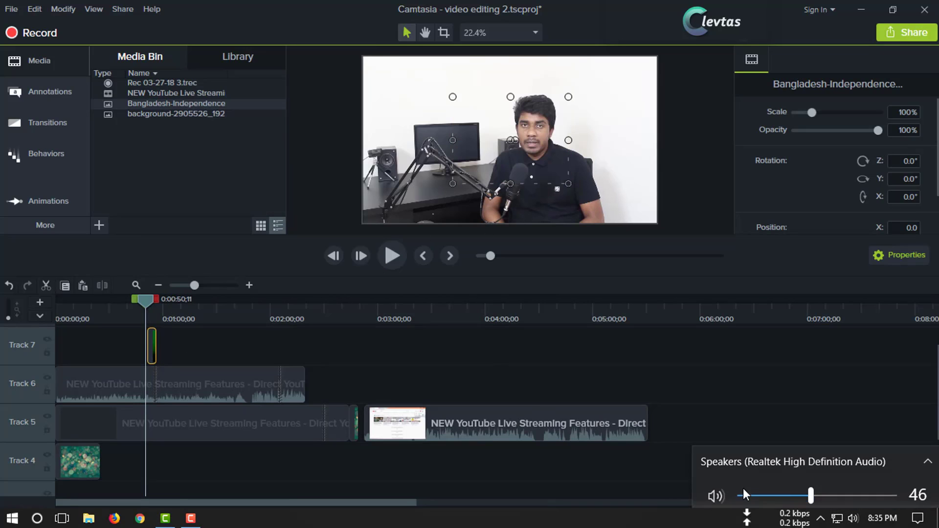
left_click(715, 489)
left_click(389, 247)
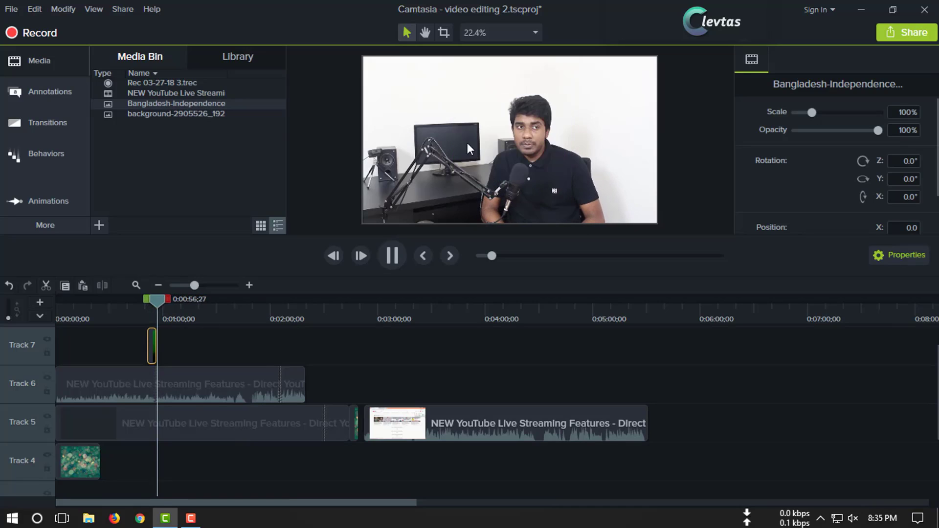
left_click(163, 302)
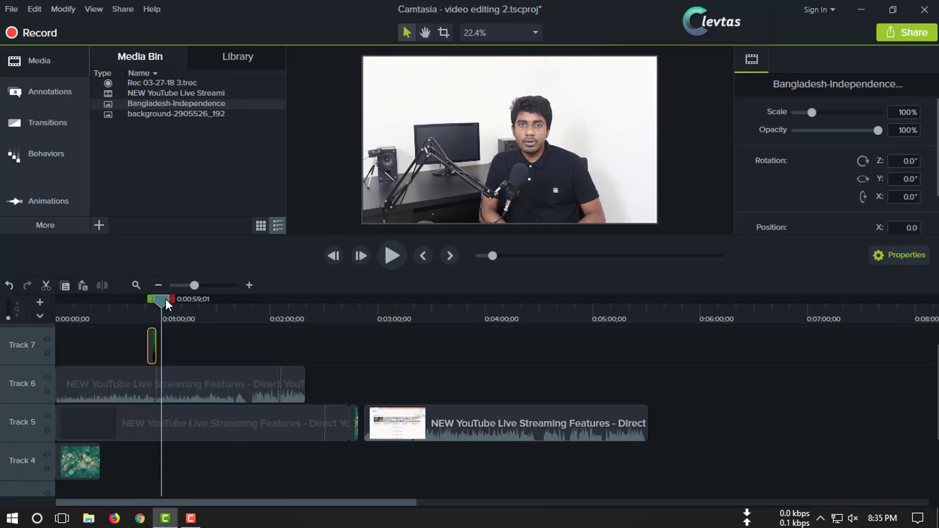
left_click_drag(165, 302, 153, 300)
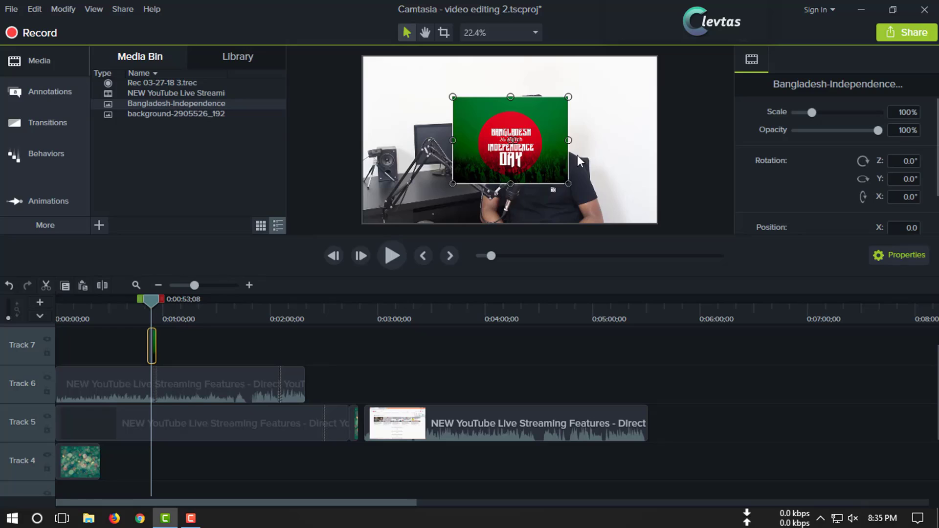
Step: Move the logo to the top-right corner and stretch its Track 7 clip back to the start
mouse_move(562, 180)
left_mouse_down()
mouse_move(499, 161)
mouse_move(409, 75)
mouse_move(634, 77)
left_mouse_up()
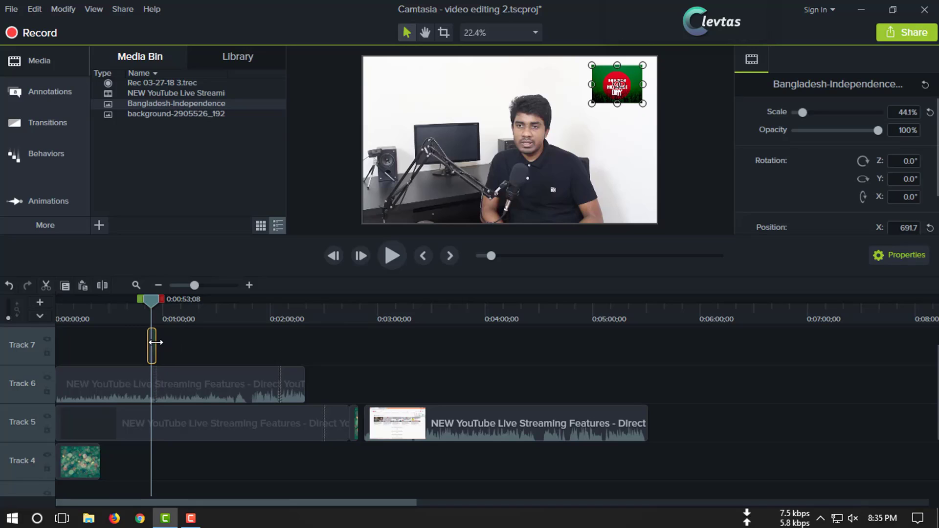
mouse_move(155, 344)
left_mouse_down()
mouse_move(644, 348)
mouse_move(57, 347)
left_mouse_up()
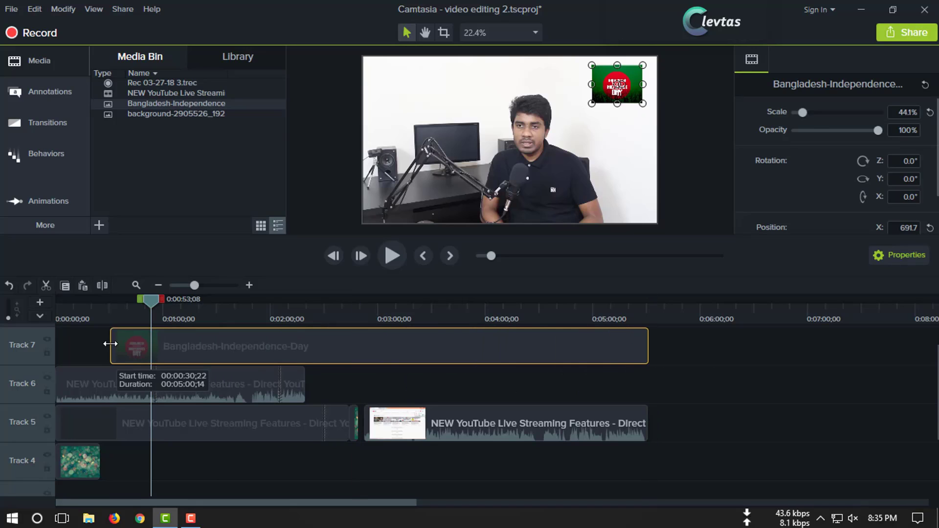
left_click(371, 387)
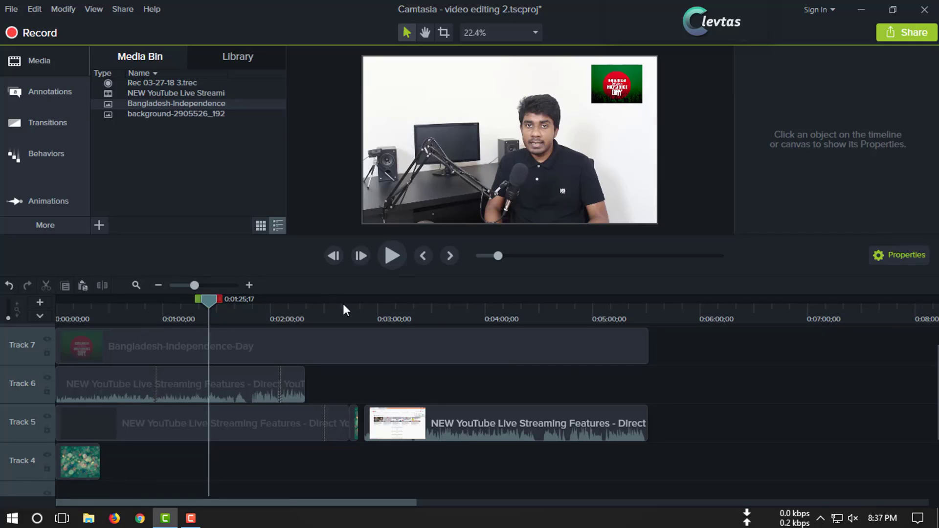
Step: Lower the Bangladesh logo's opacity to 72%
left_click(157, 344)
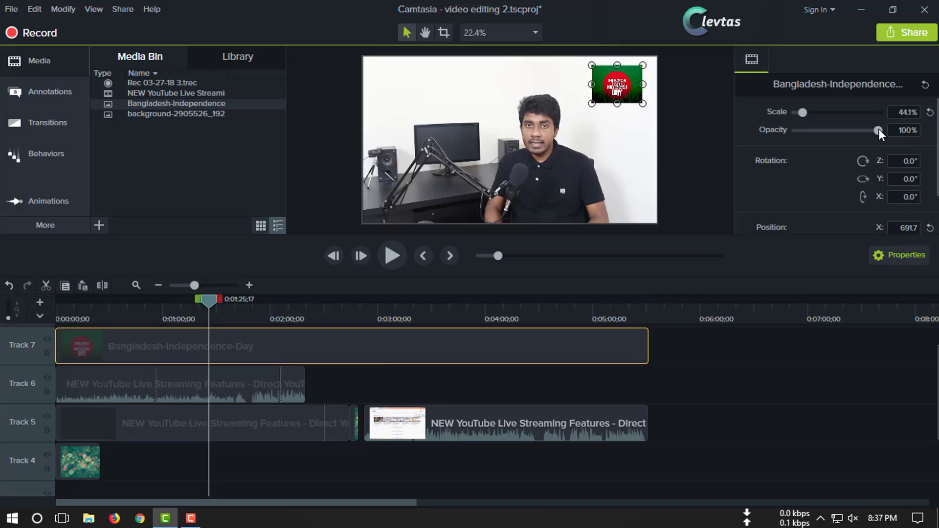
left_click_drag(879, 131, 861, 135)
left_click(665, 347)
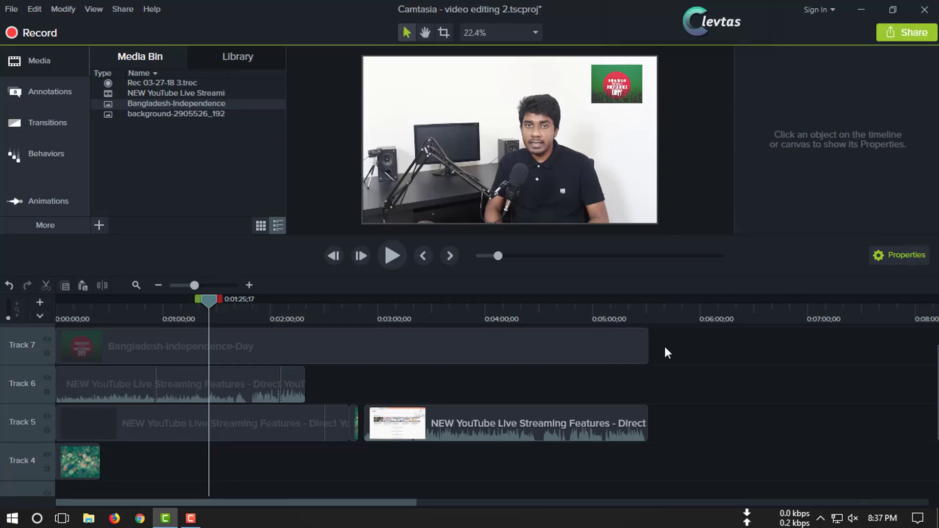